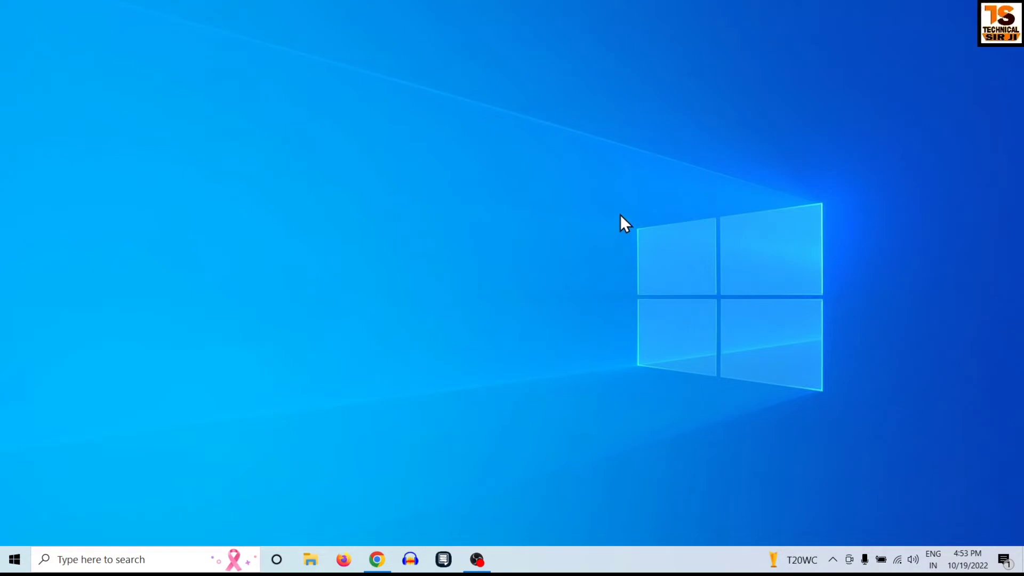
# Copy the PayPal invoice link from the sent reply in the open Gmail conversation in Chrome.
pyautogui.click(377, 563)
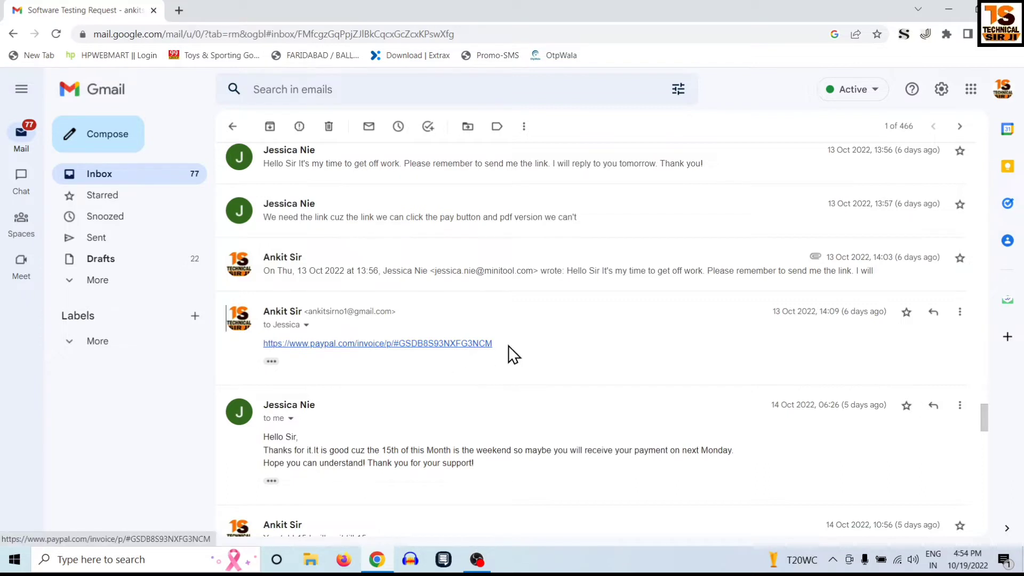
pyautogui.moveTo(509, 346); pyautogui.dragTo(263, 344)
pyautogui.rightClick(309, 346)
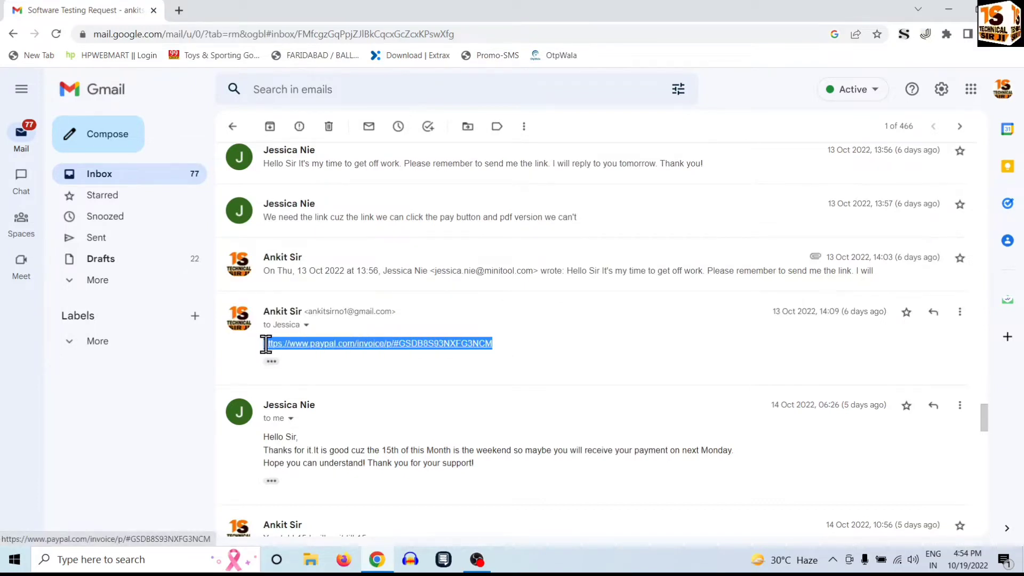
pyautogui.rightClick(296, 343)
pyautogui.click(344, 443)
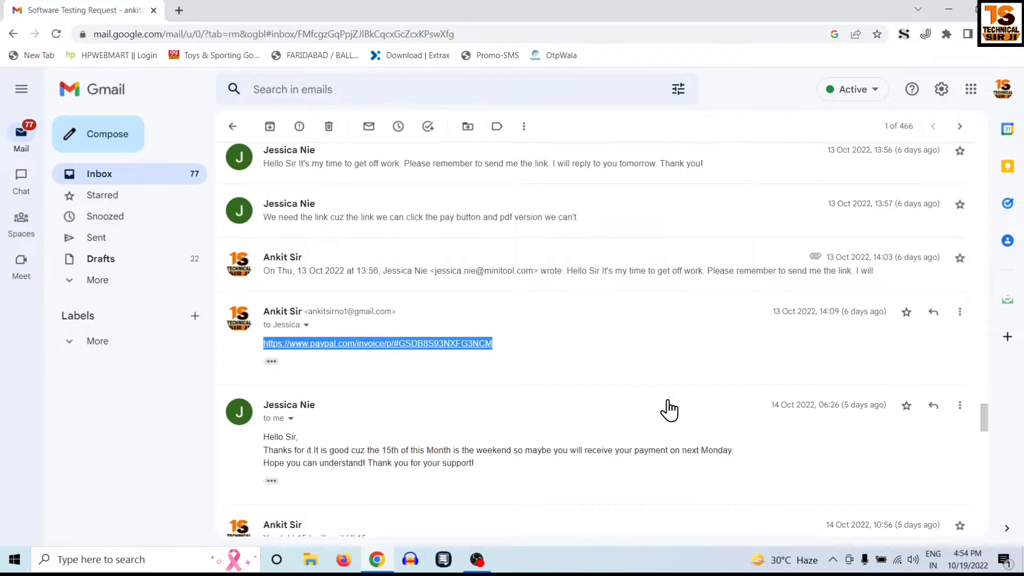
# Open the copied invoice link in a new incognito window.
pyautogui.hotkey('ctrl', 'shift', 'n')
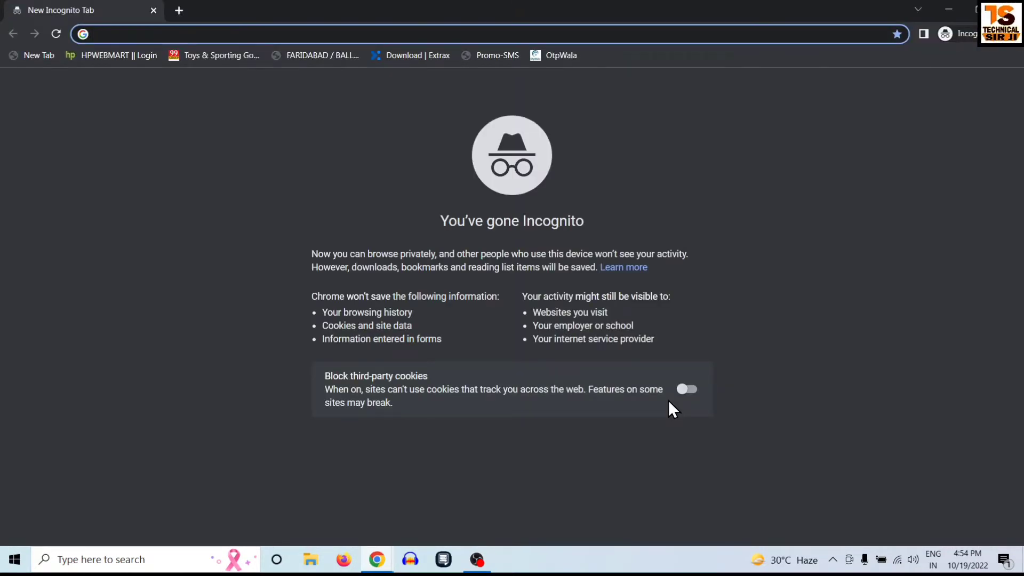
pyautogui.hotkey('ctrl', 'v')
pyautogui.press('Return')
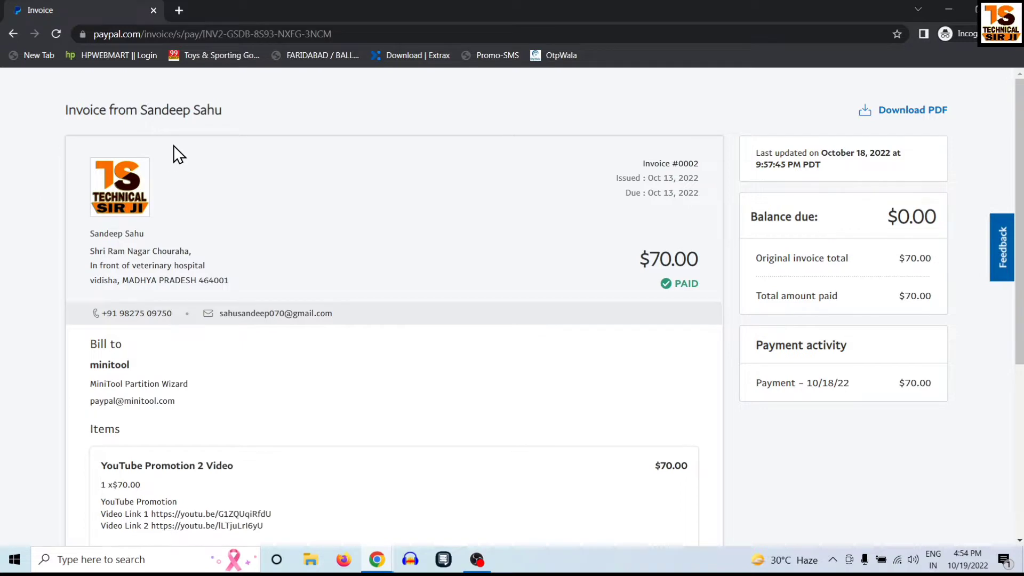
# Examine the sample invoice's issuer, billed customer, item details, total and payment status.
pyautogui.moveTo(148, 109); pyautogui.dragTo(203, 120)
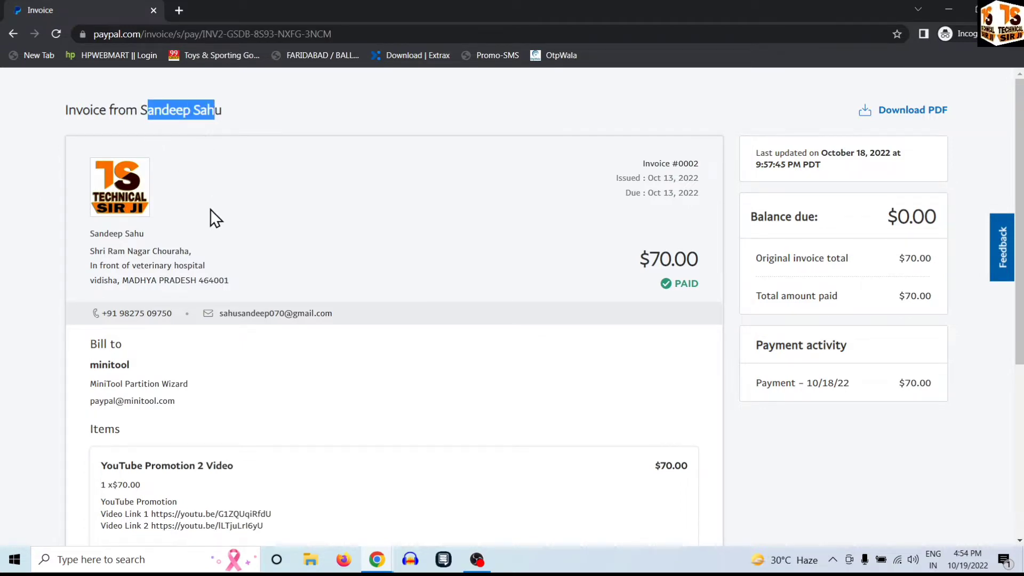
pyautogui.moveTo(98, 368); pyautogui.dragTo(130, 366)
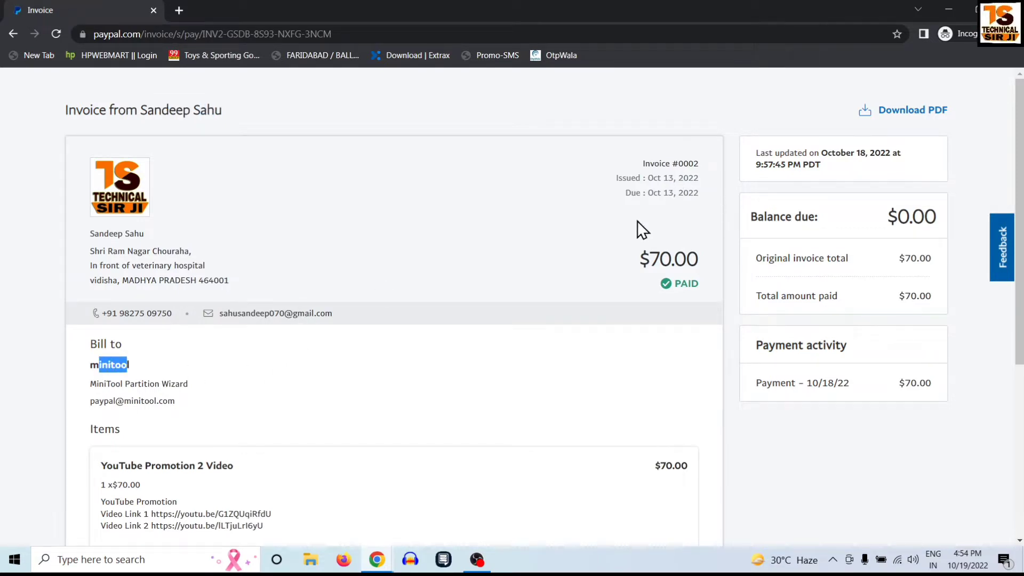
pyautogui.scroll(-3, 669, 266)
pyautogui.scroll(-4, 669, 267)
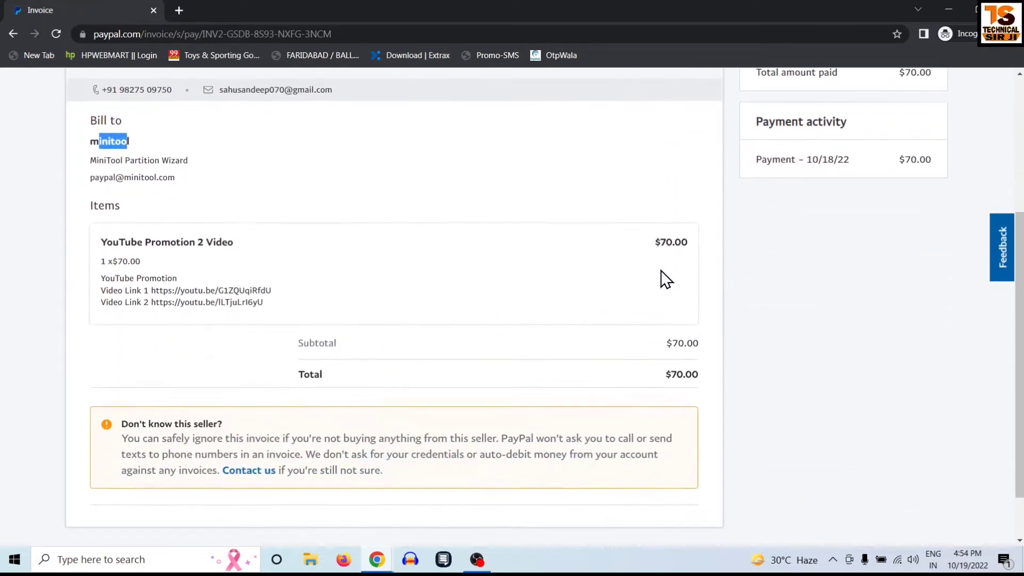
pyautogui.scroll(7, 392, 406)
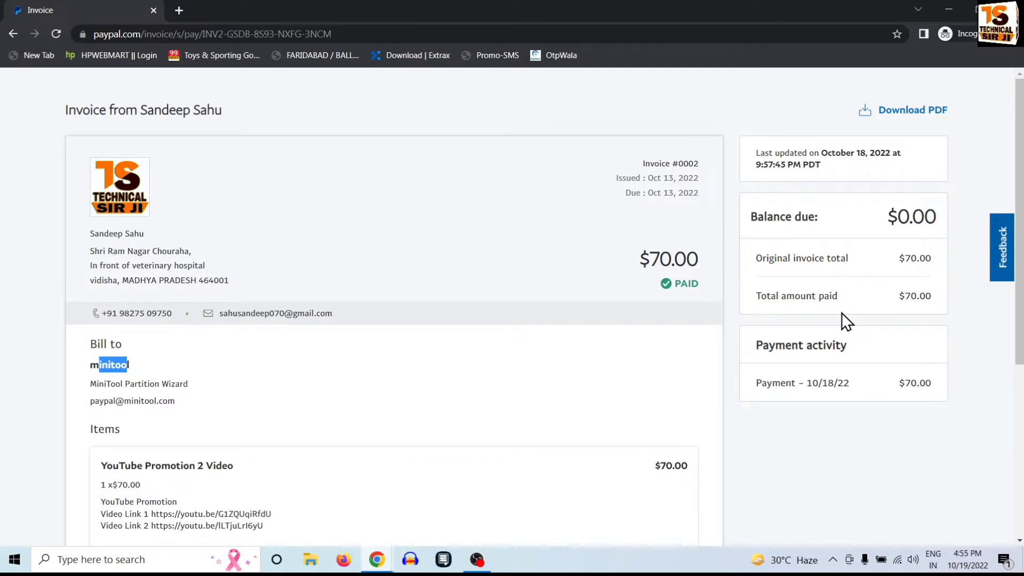
pyautogui.moveTo(662, 282); pyautogui.dragTo(699, 282)
pyautogui.click(464, 283)
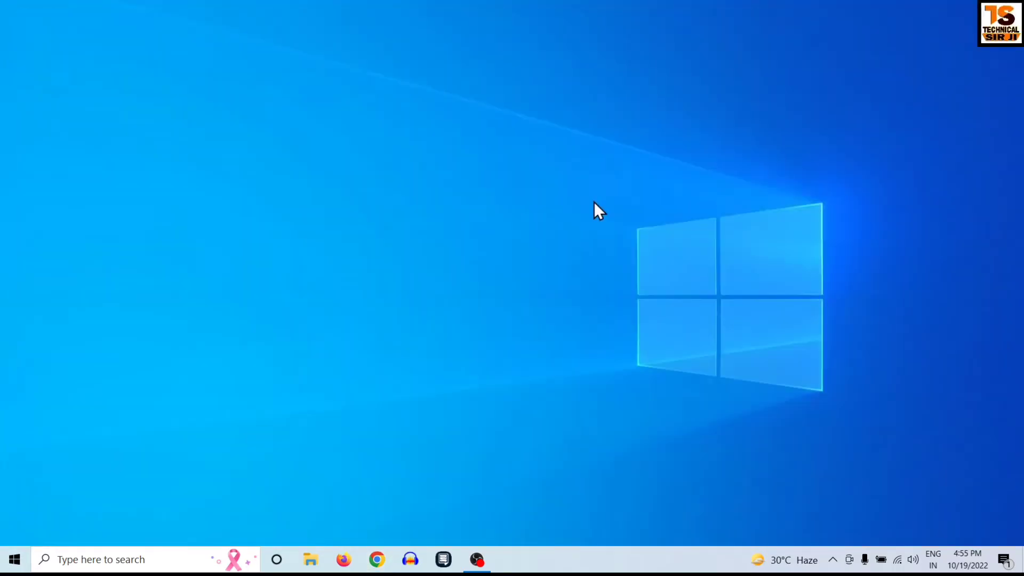
pyautogui.rightClick(554, 190)
pyautogui.click(578, 229)
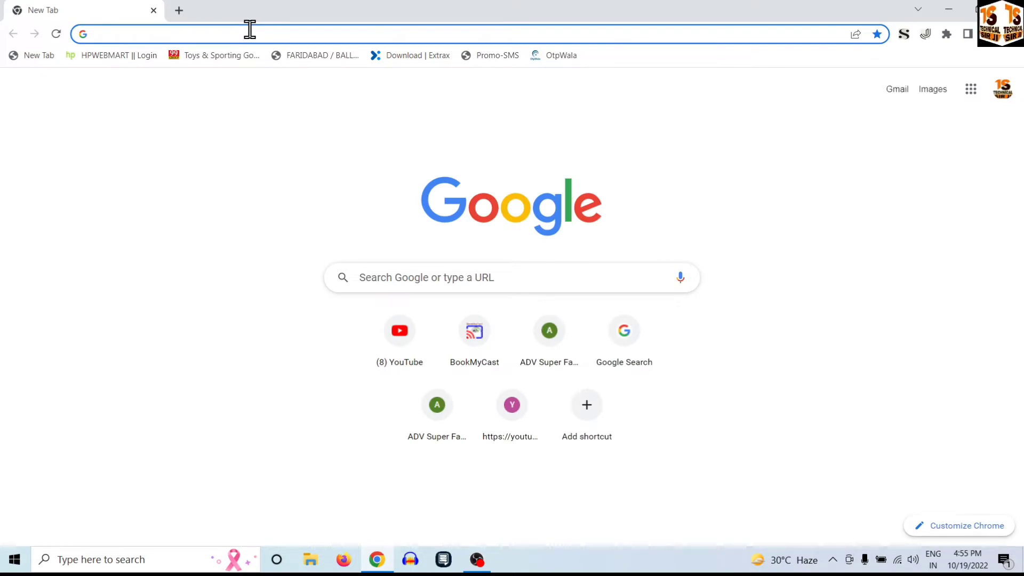
# Open the PayPal website in Chrome and log in to the account with the saved credentials.
pyautogui.write('p')
pyautogui.press('Return')
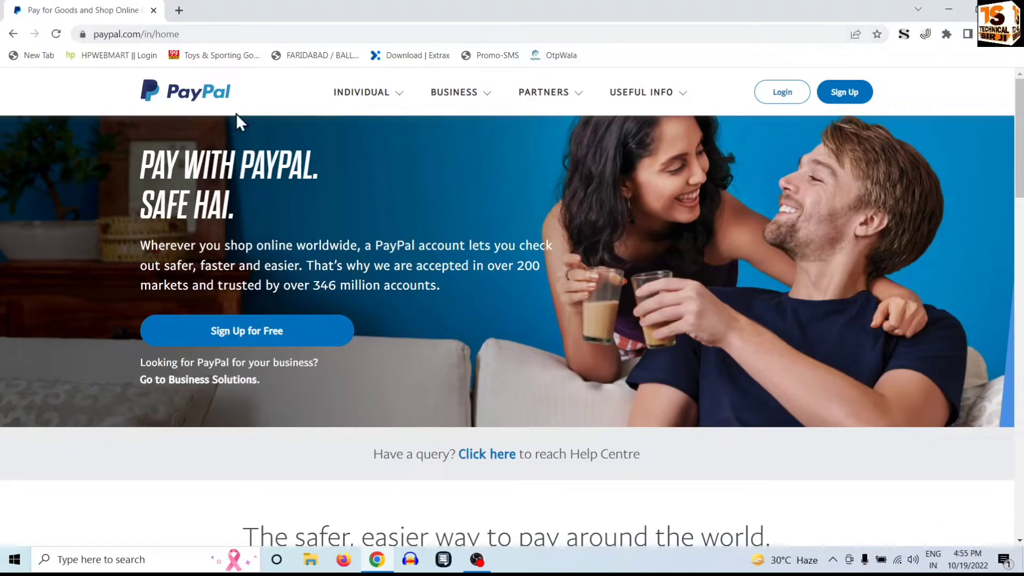
pyautogui.click(645, 90)
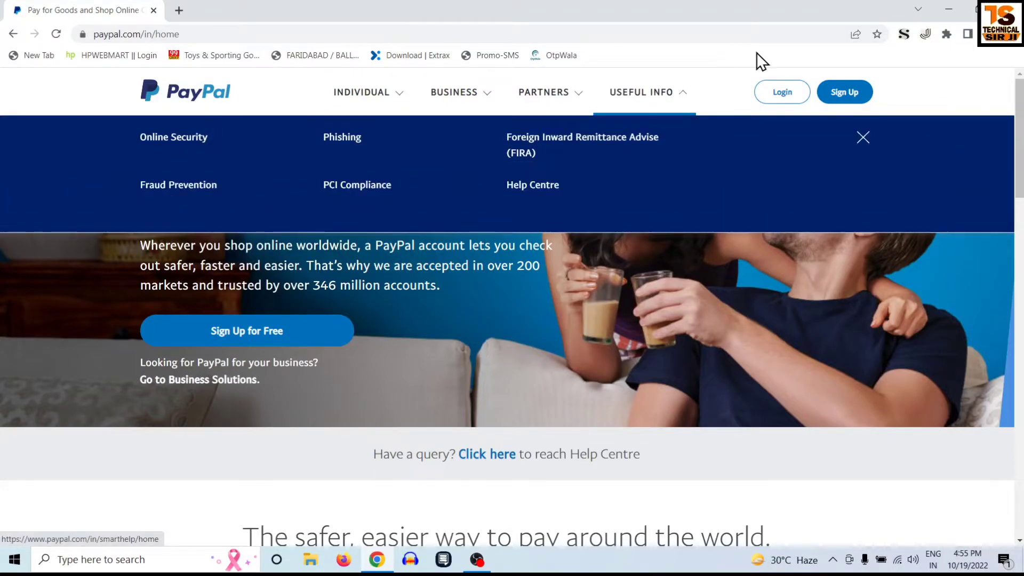
pyautogui.click(781, 96)
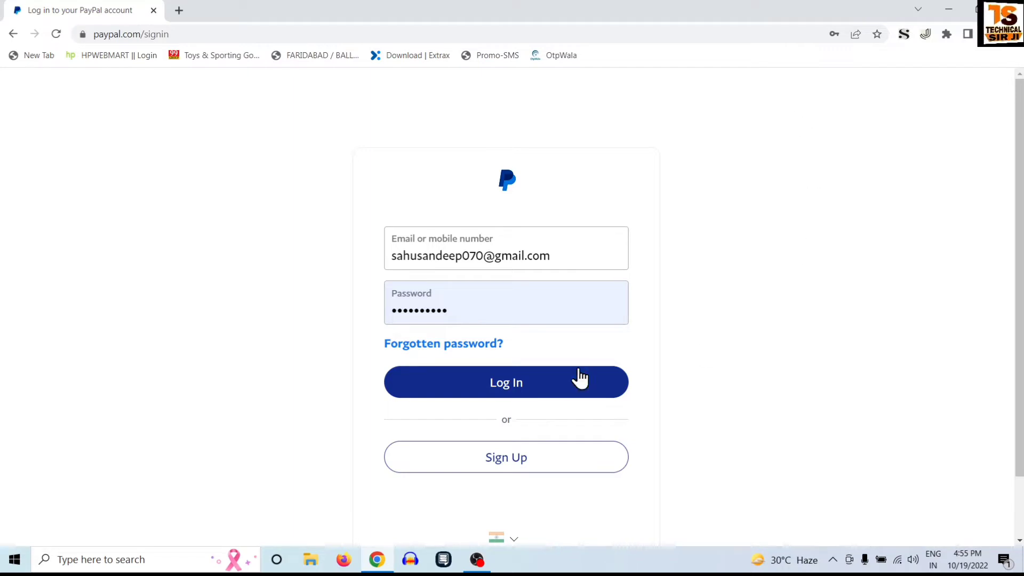
pyautogui.click(521, 385)
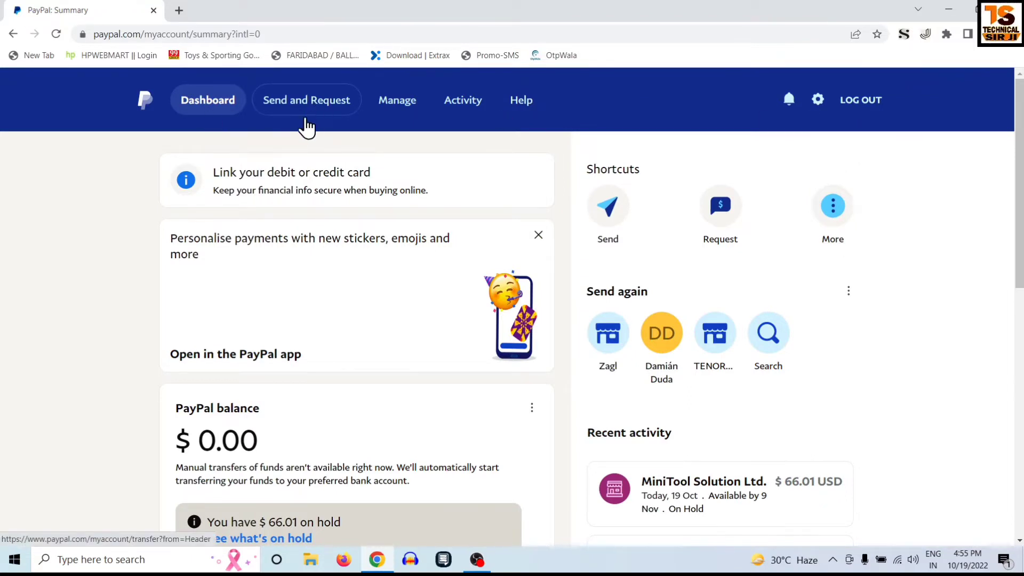
# Start a new invoice and add a new customer to bill, saving only the customer's e-mail address.
pyautogui.click(333, 105)
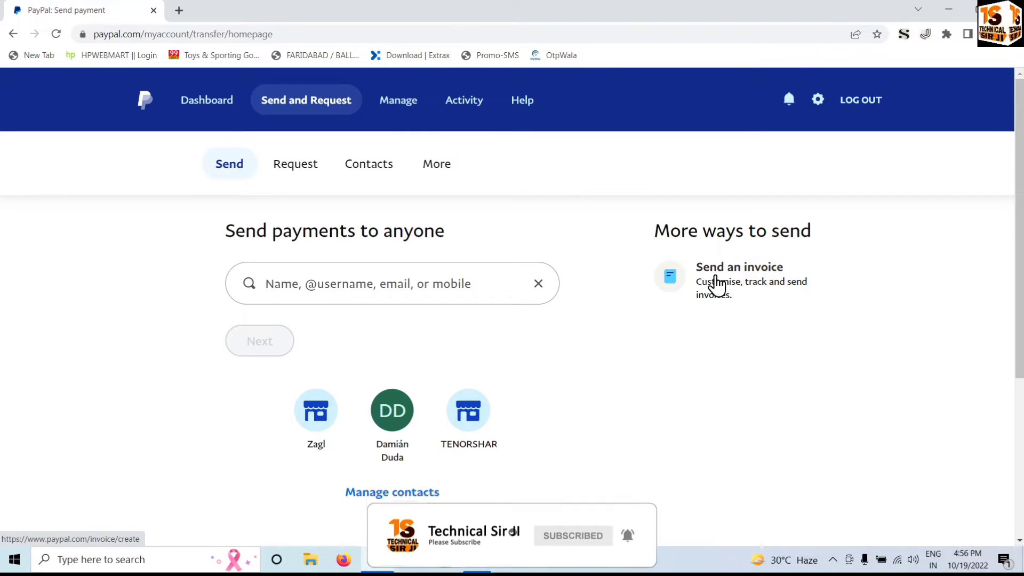
pyautogui.click(713, 284)
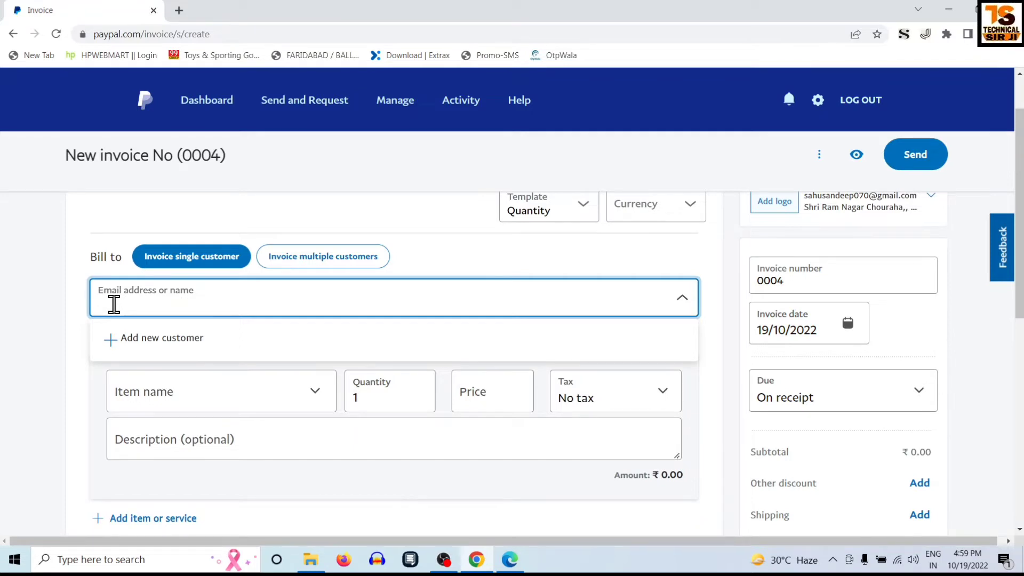
pyautogui.hotkey('ctrl', 'v')
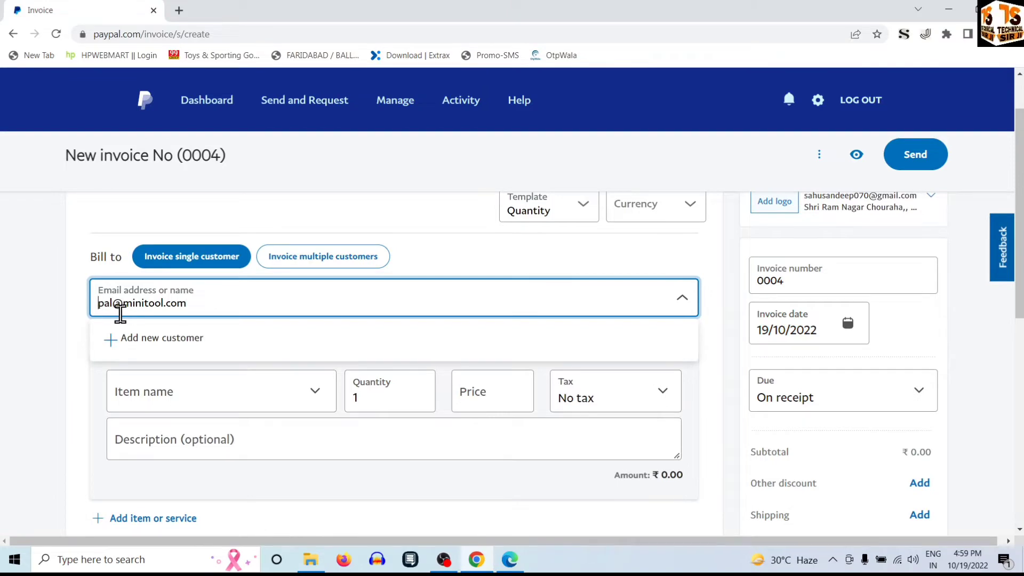
pyautogui.click(217, 306)
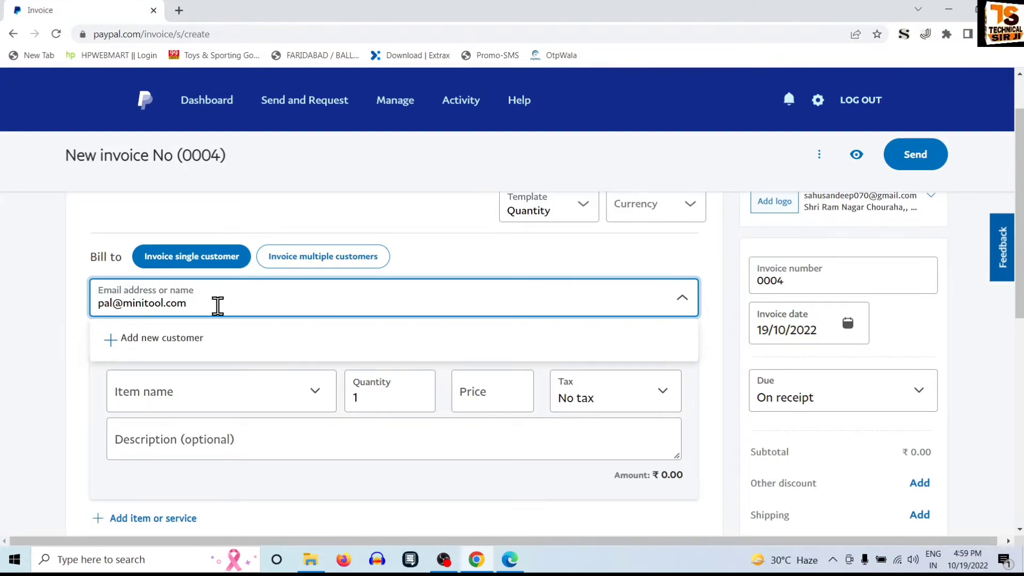
pyautogui.click(148, 346)
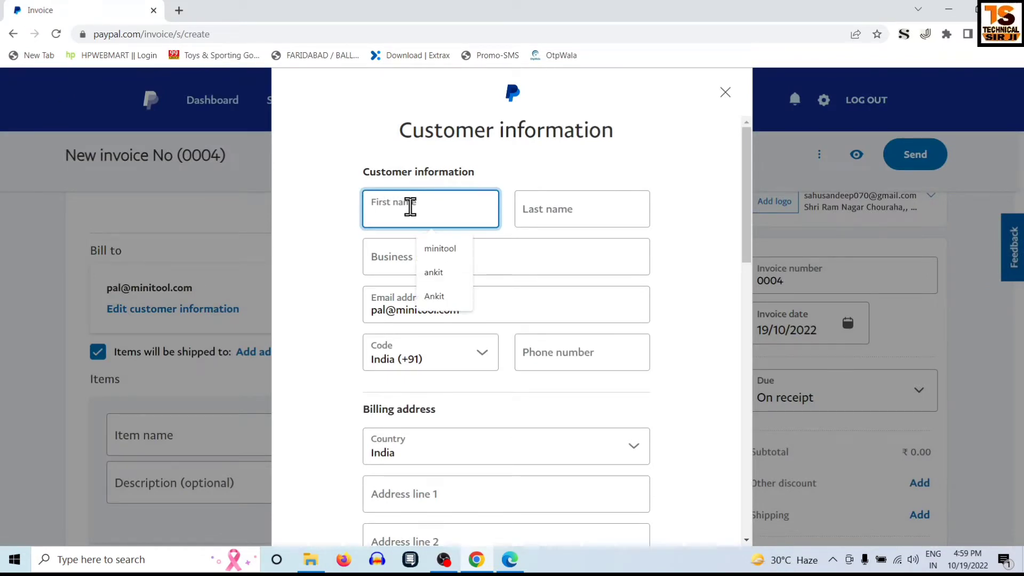
pyautogui.click(563, 201)
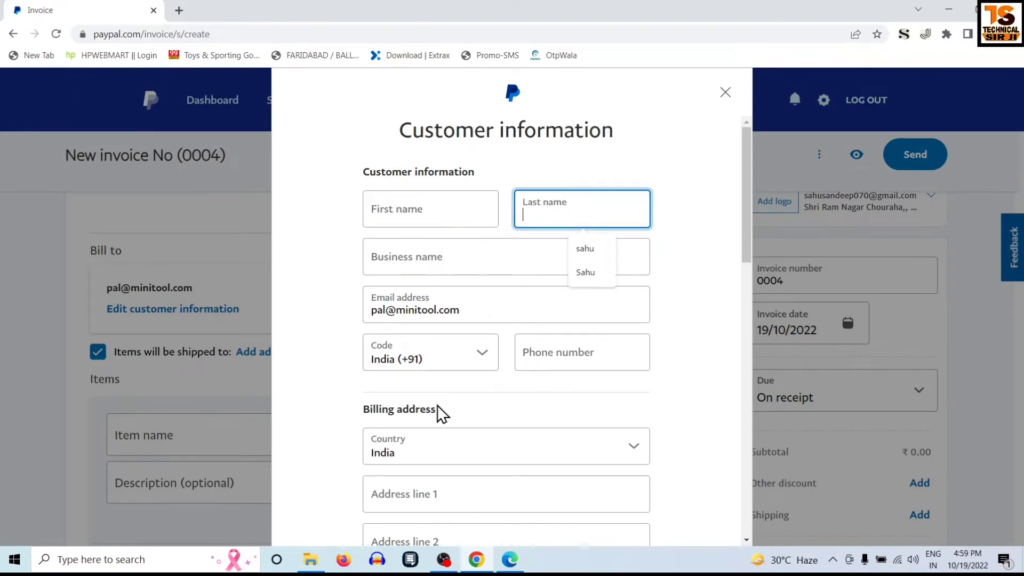
pyautogui.scroll(-3, 469, 405)
pyautogui.scroll(-6, 484, 356)
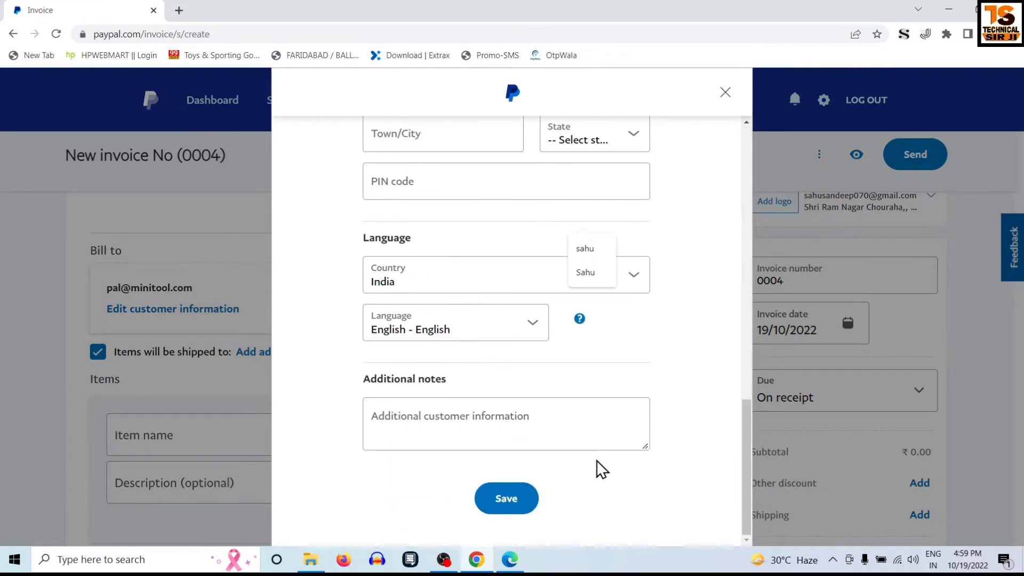
pyautogui.click(515, 504)
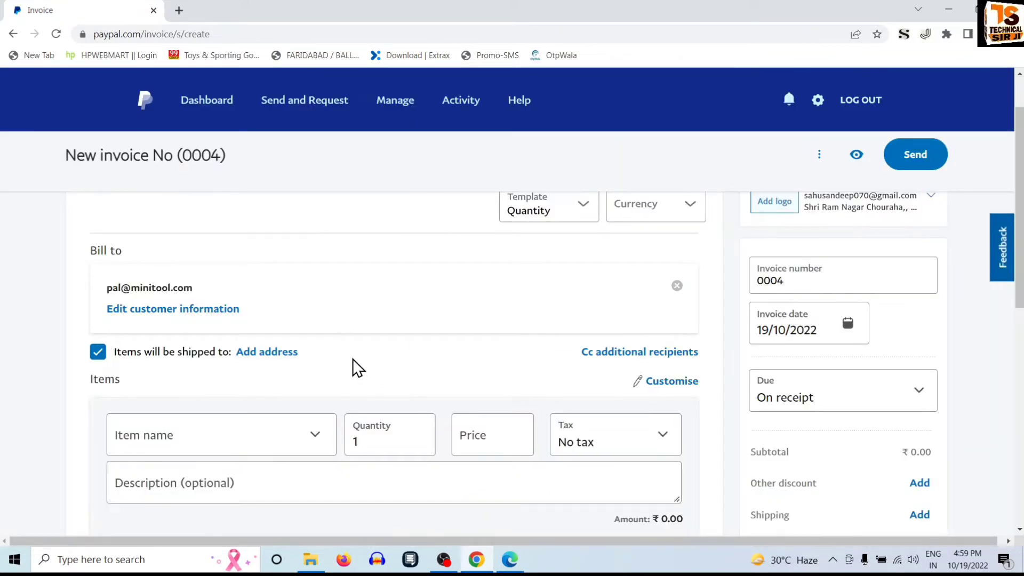
# Set the invoice currency to USD.
pyautogui.scroll(1, 353, 359)
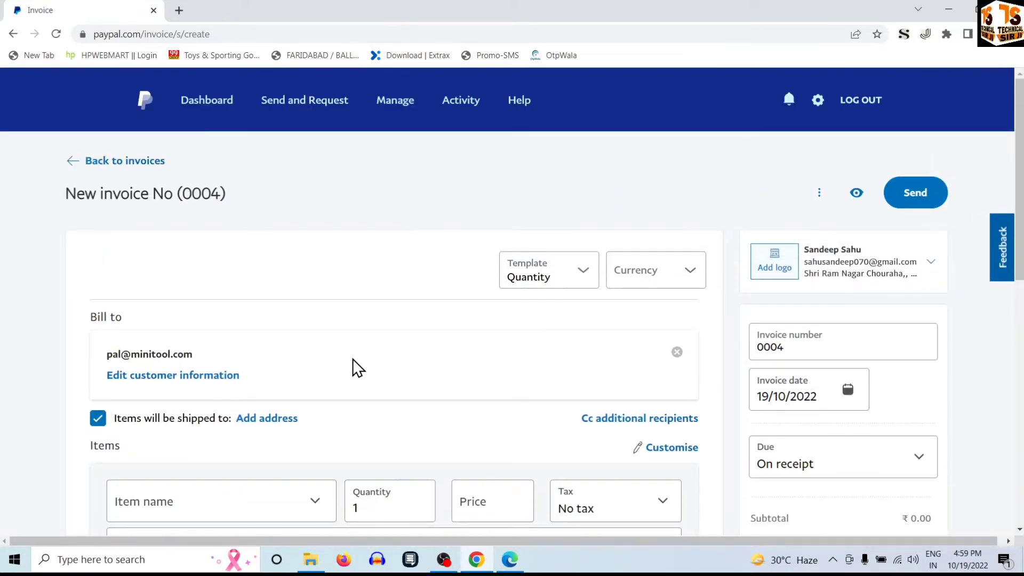
pyautogui.click(691, 283)
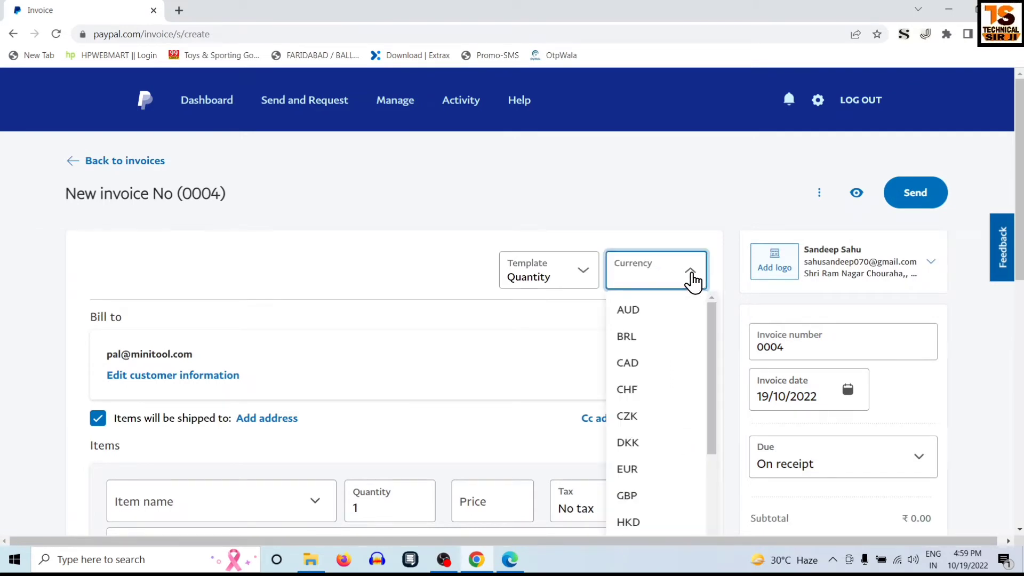
pyautogui.scroll(-1, 693, 283)
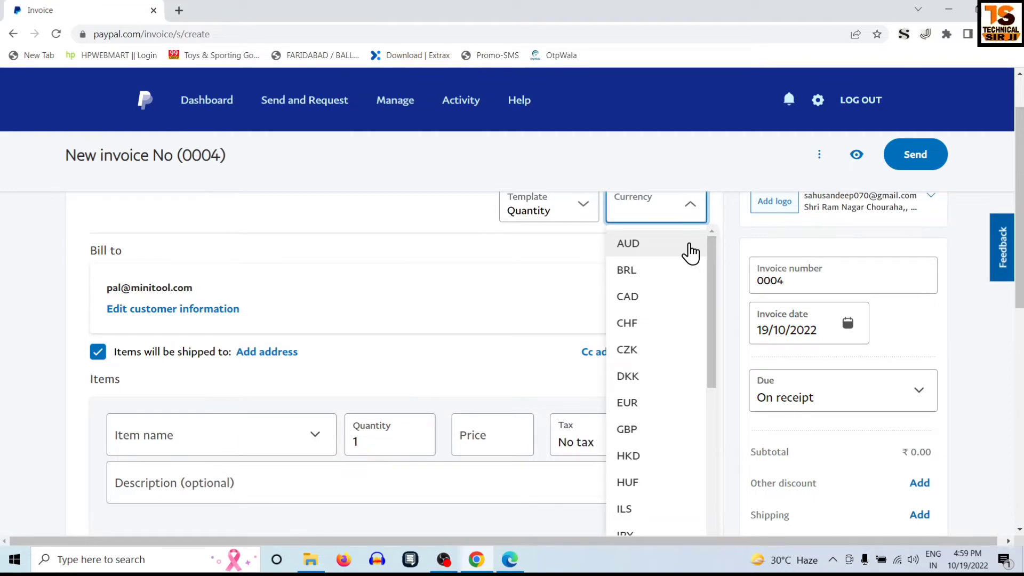
pyautogui.scroll(1, 695, 254)
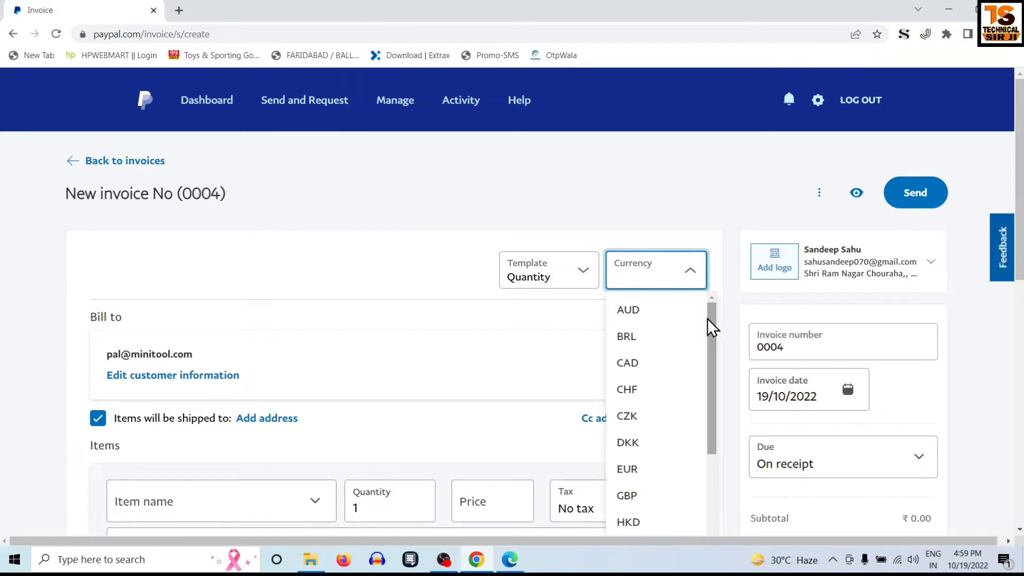
pyautogui.moveTo(715, 318); pyautogui.dragTo(715, 438)
pyautogui.scroll(-4, 702, 391)
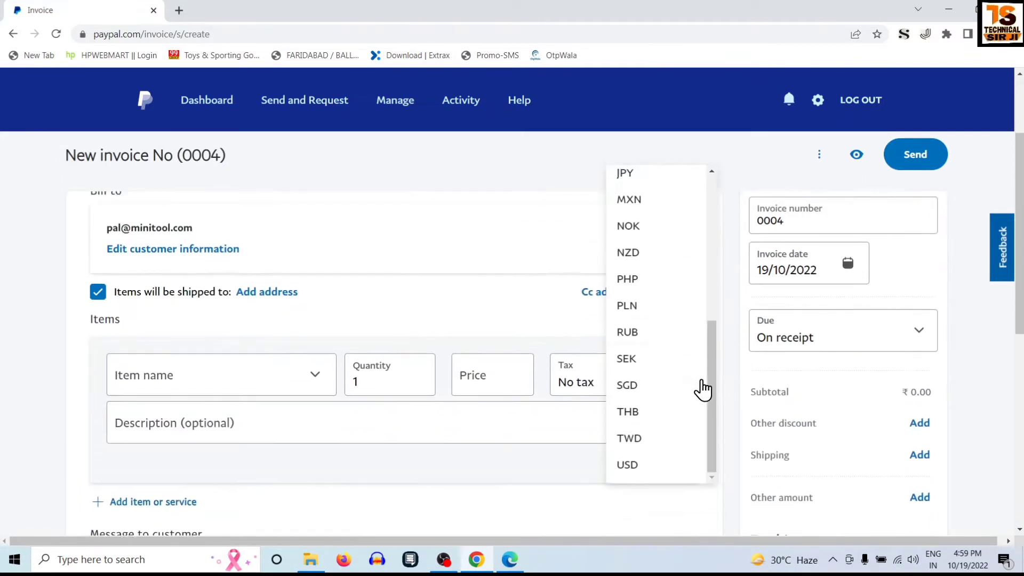
pyautogui.click(635, 462)
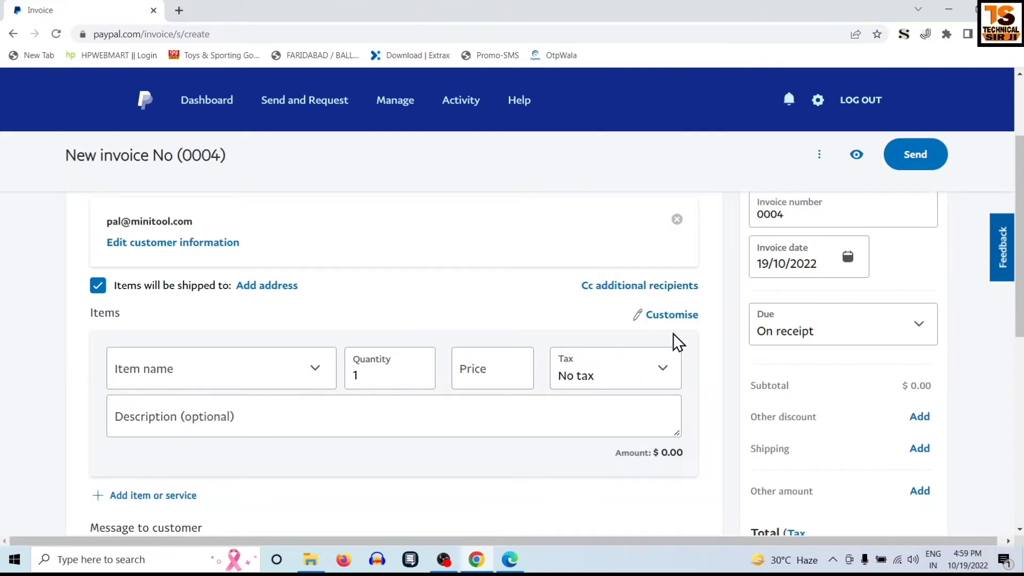
pyautogui.scroll(1, 562, 284)
pyautogui.scroll(-3, 446, 345)
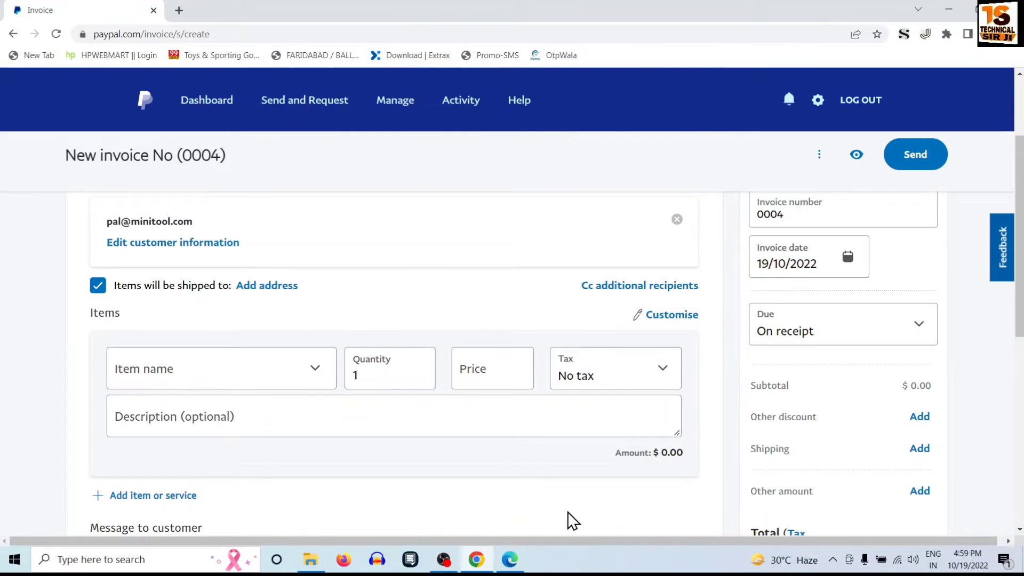
# Check the reference invoice's item line, and enter the item YouTube Promotion 2 Video with a price of 70.
pyautogui.click(509, 559)
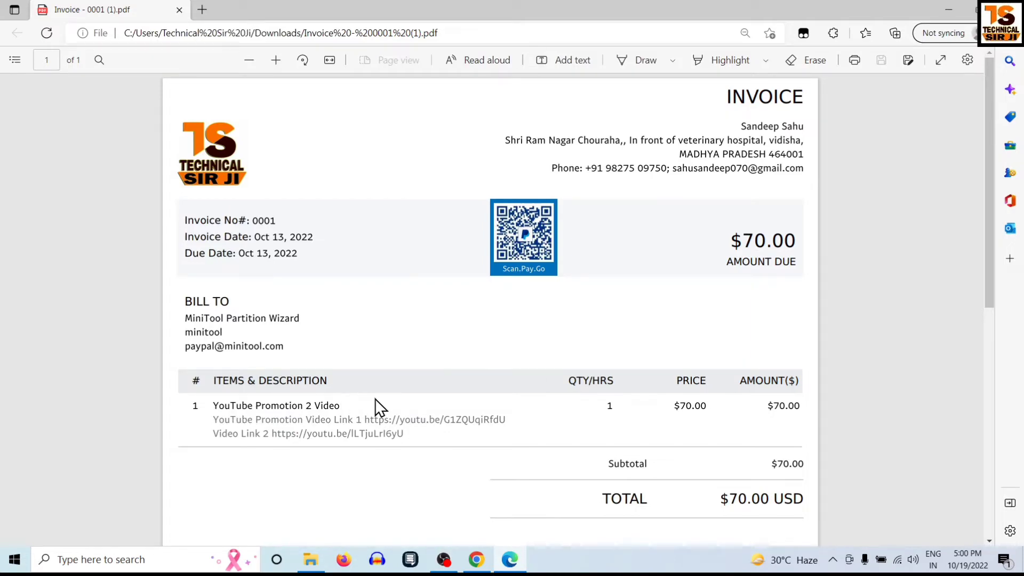
pyautogui.click(947, 9)
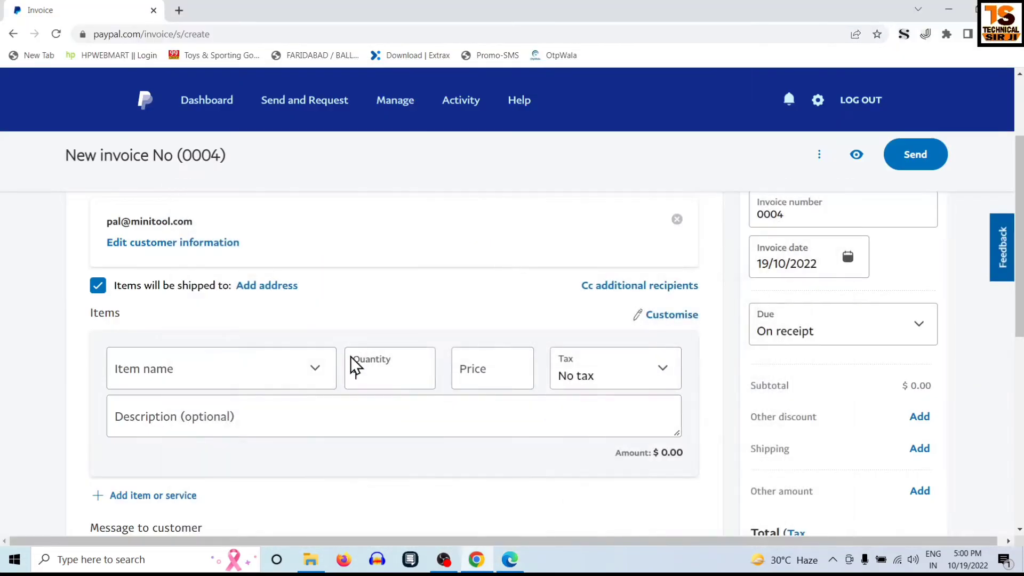
pyautogui.click(169, 378)
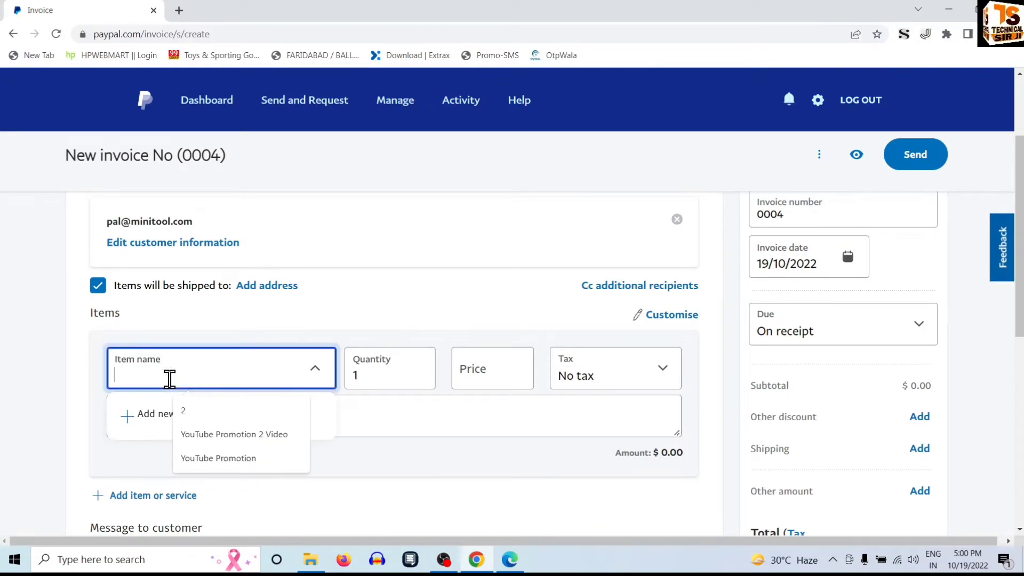
pyautogui.click(228, 436)
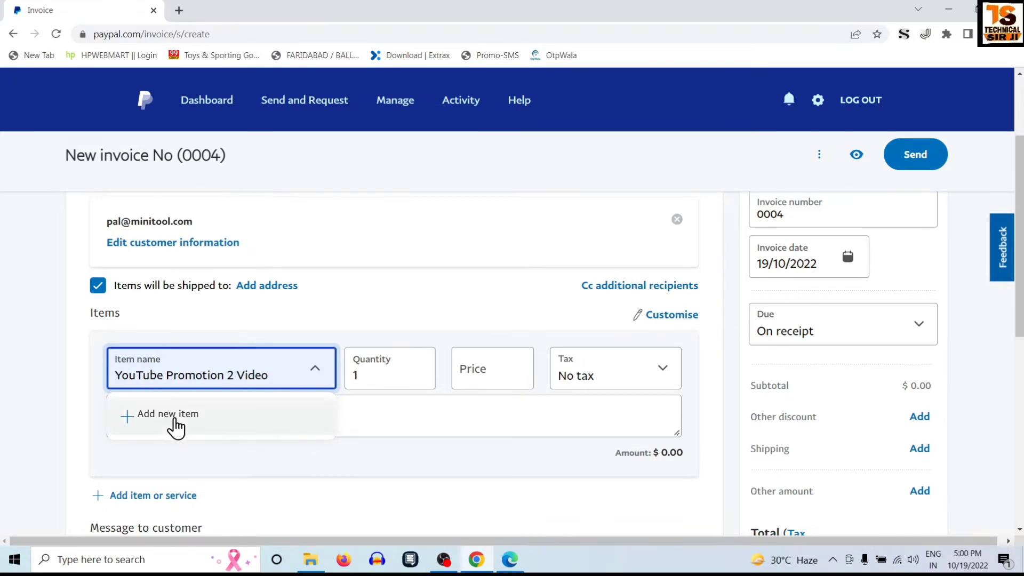
pyautogui.click(480, 371)
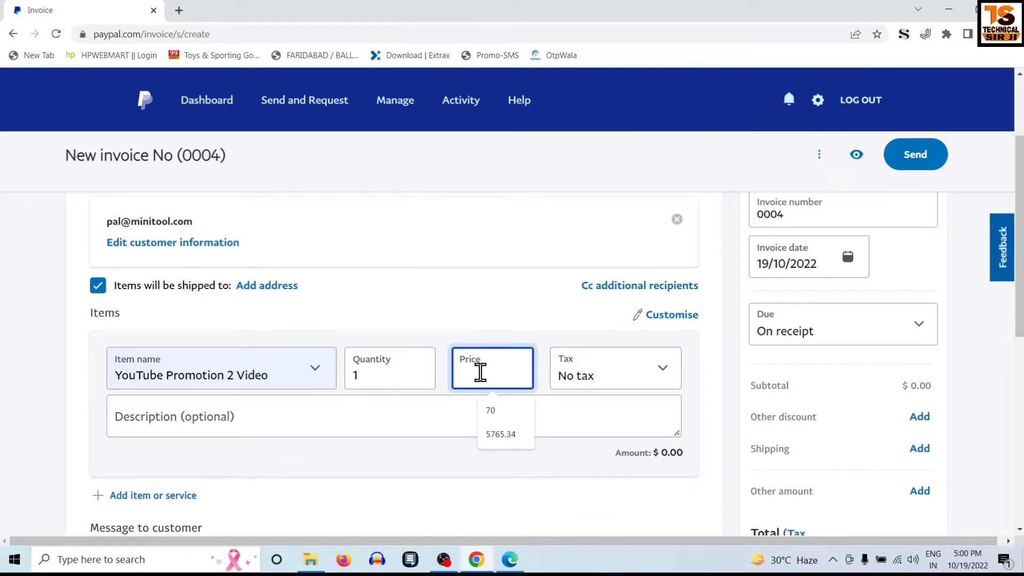
pyautogui.write('70')
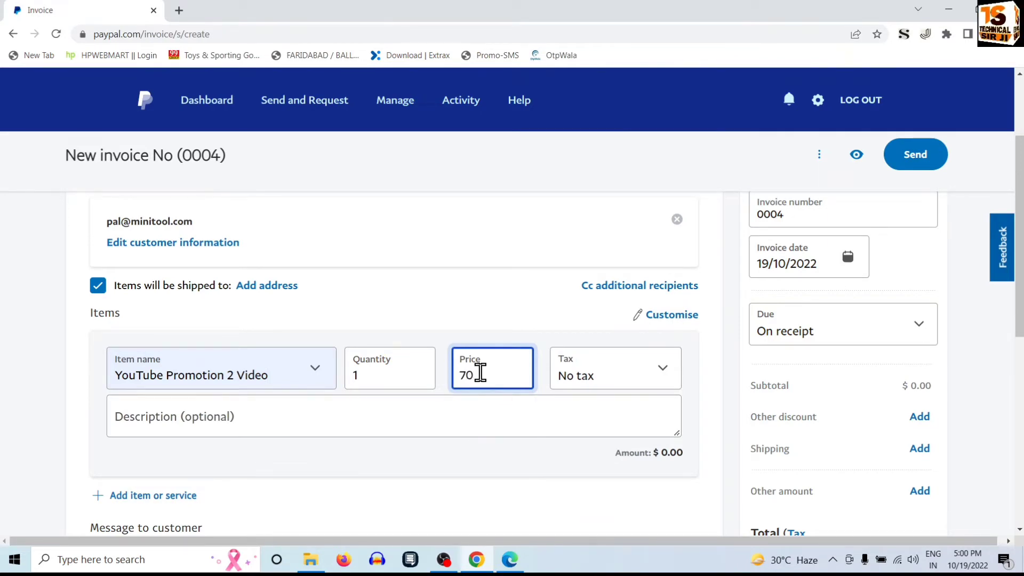
pyautogui.click(491, 318)
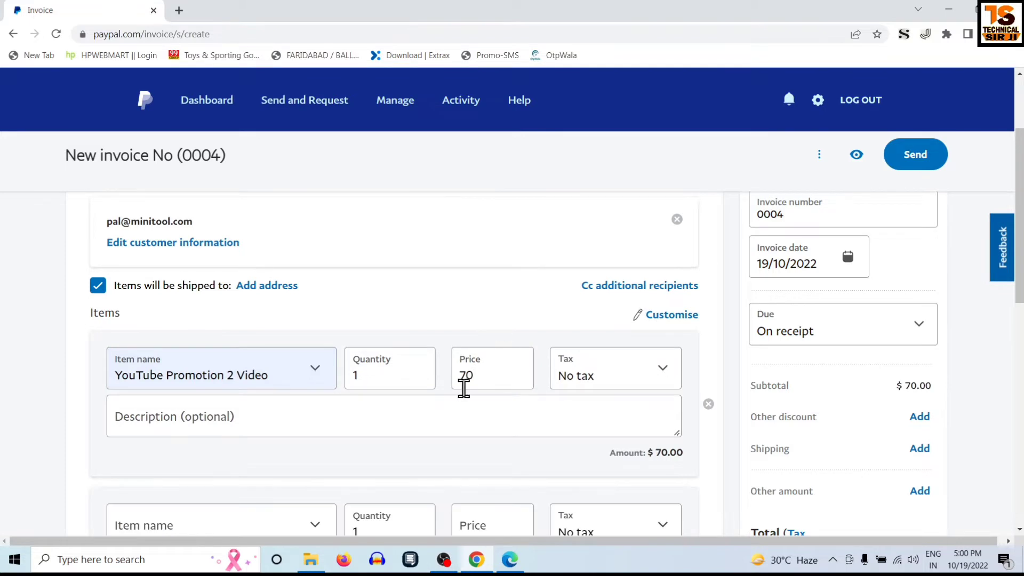
# Check how the item description is worded on the reference invoice before filling in the first item's description.
pyautogui.scroll(-1, 538, 363)
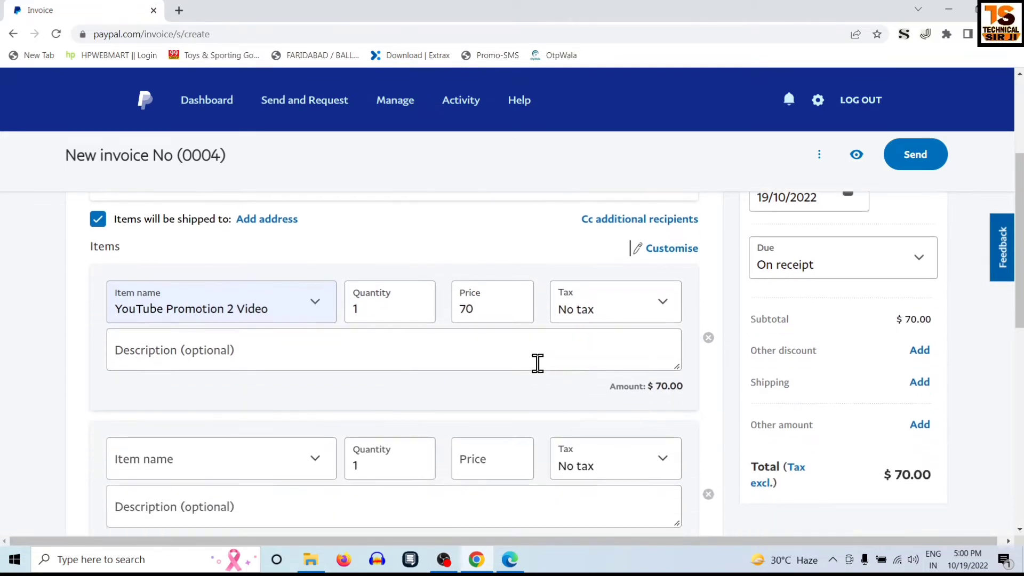
pyautogui.click(236, 356)
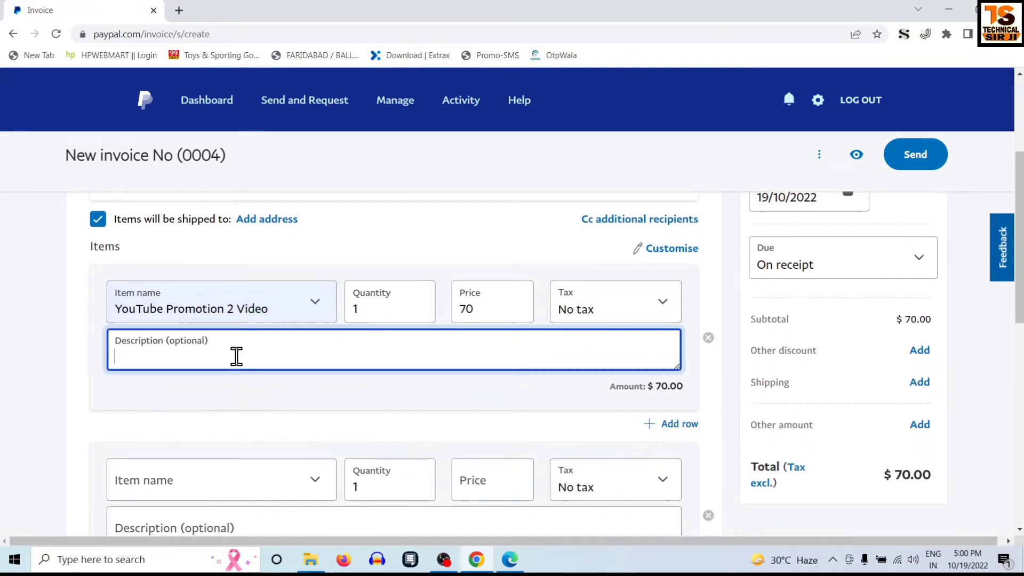
pyautogui.click(509, 560)
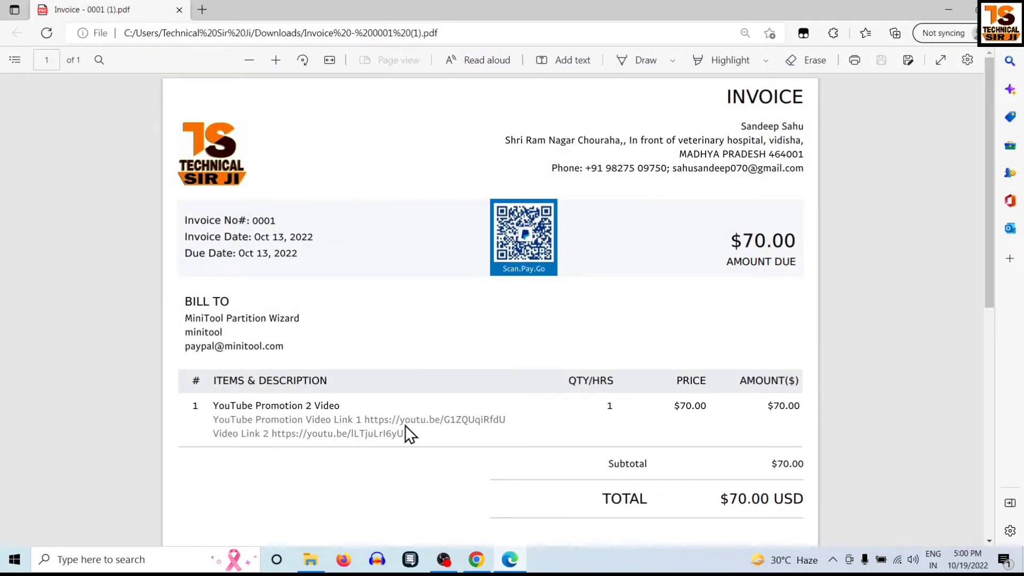
pyautogui.hotkey('alt', 'Tab')
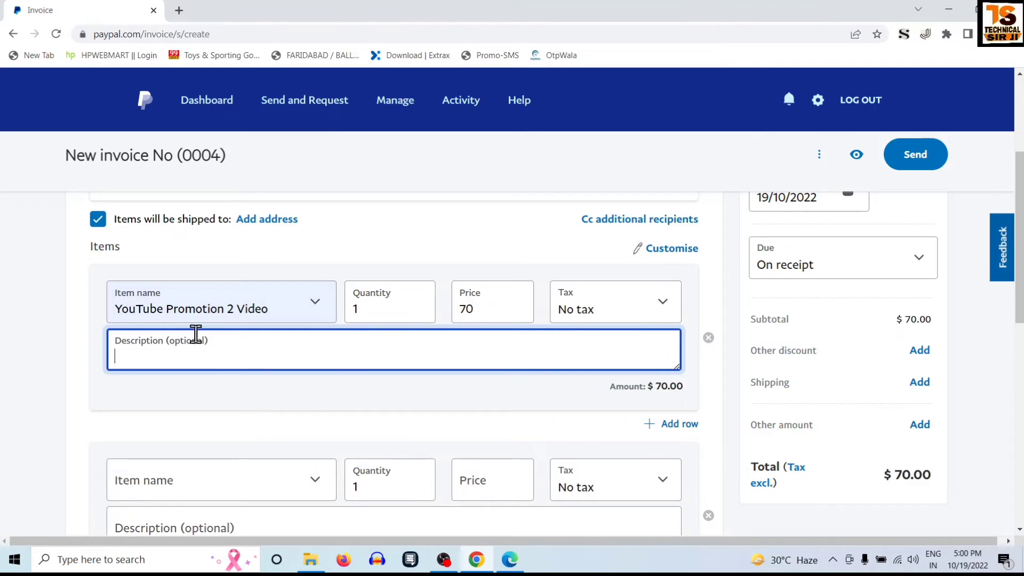
# Copy the item name into the first item's description and re-enter YouTube Promotion 2 Video as the item name.
pyautogui.click(210, 303)
pyautogui.hotkey('ctrl', 'c')
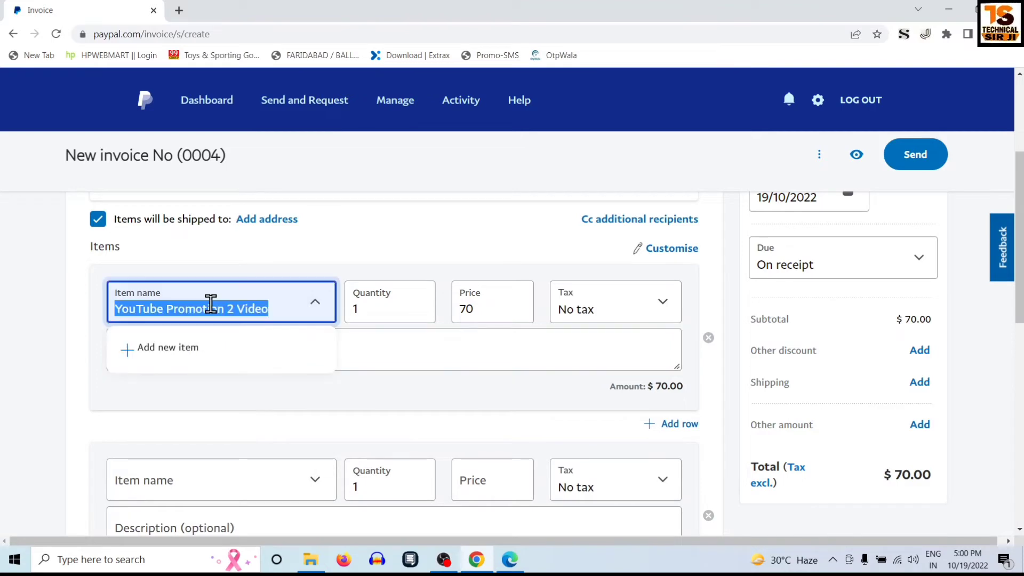
pyautogui.click(206, 371)
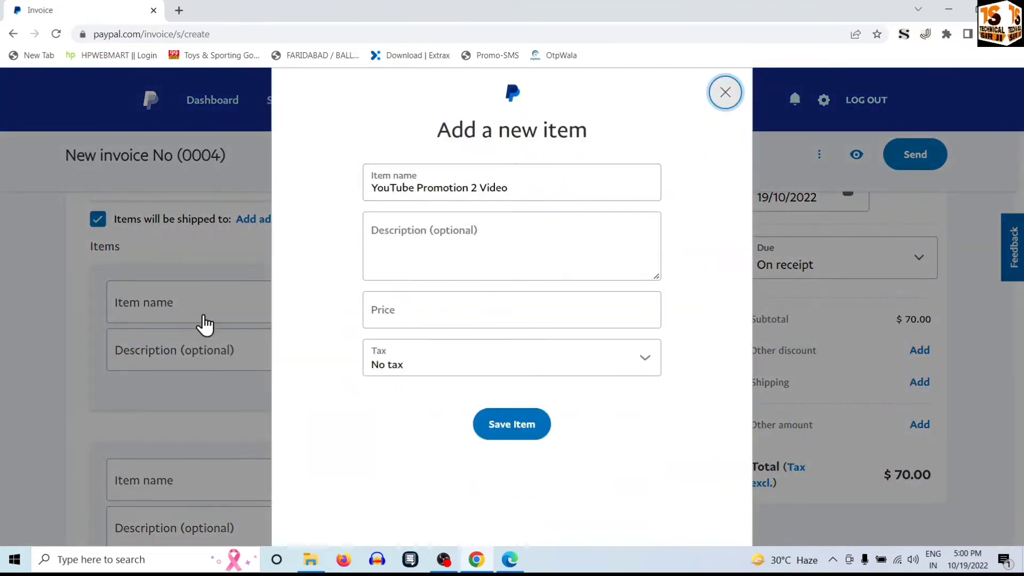
pyautogui.click(205, 325)
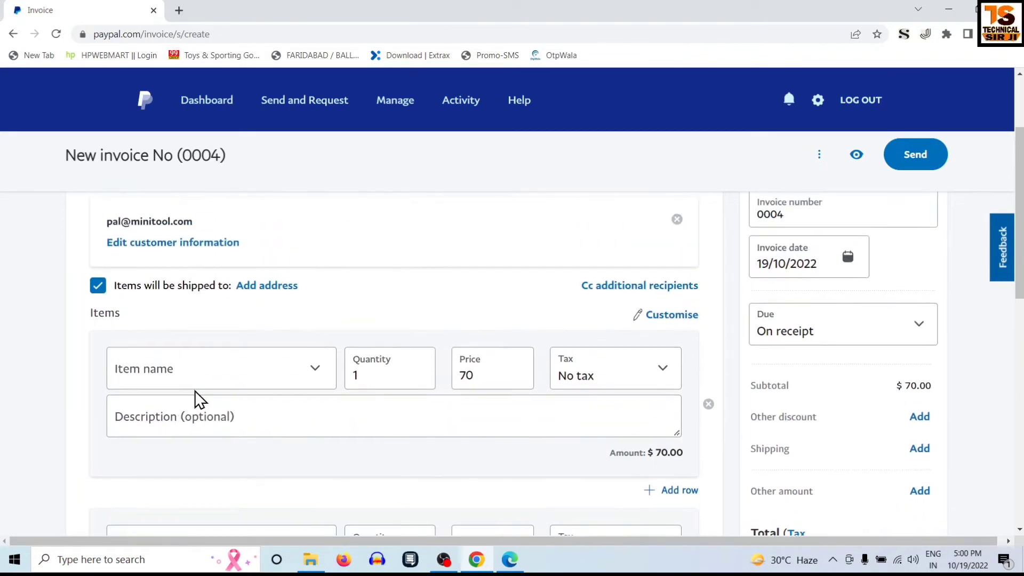
pyautogui.scroll(2, 194, 391)
pyautogui.scroll(-4, 194, 391)
pyautogui.click(206, 349)
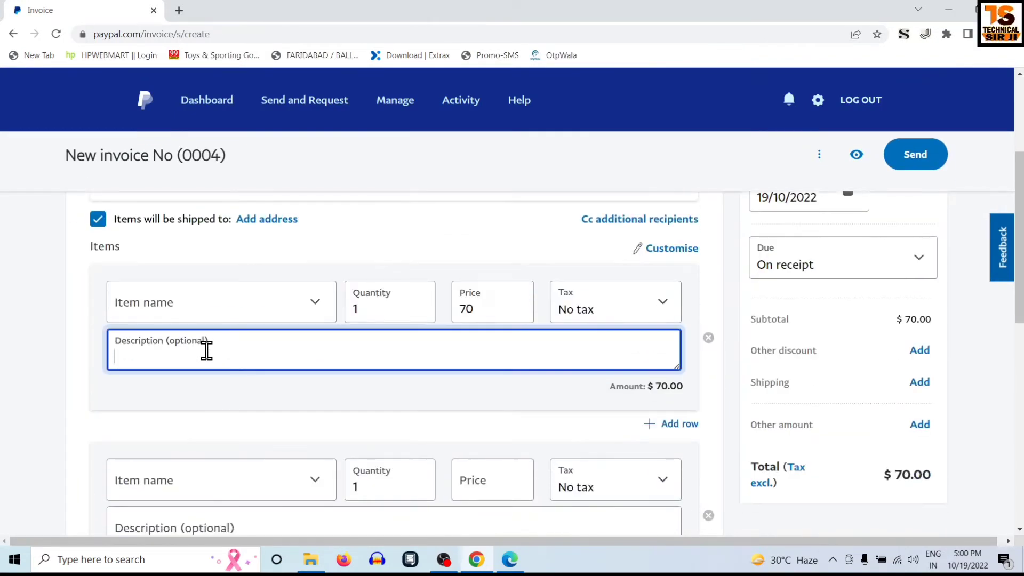
pyautogui.hotkey('ctrl', 'v')
pyautogui.click(181, 302)
pyautogui.hotkey('ctrl', 'v')
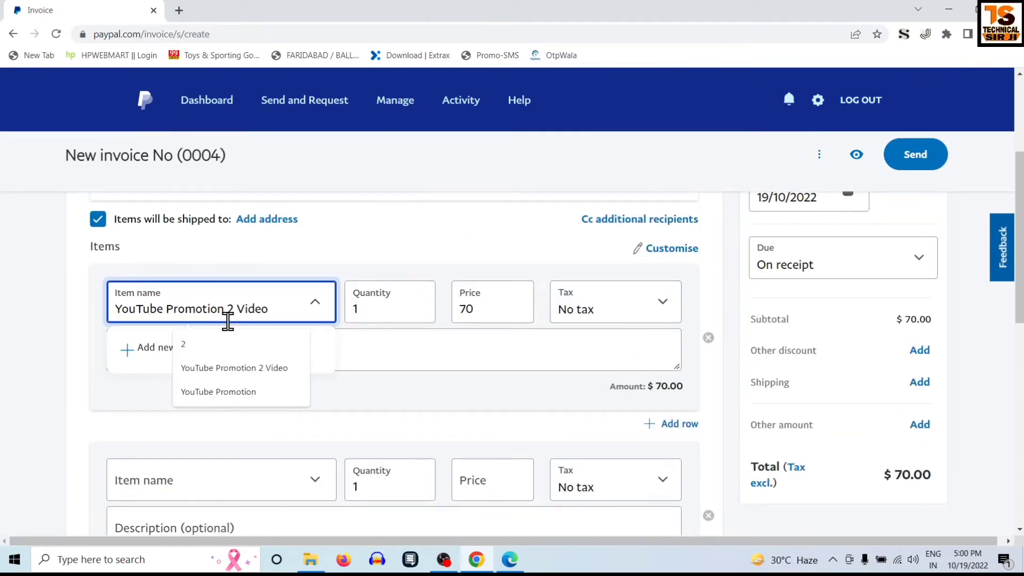
pyautogui.click(59, 363)
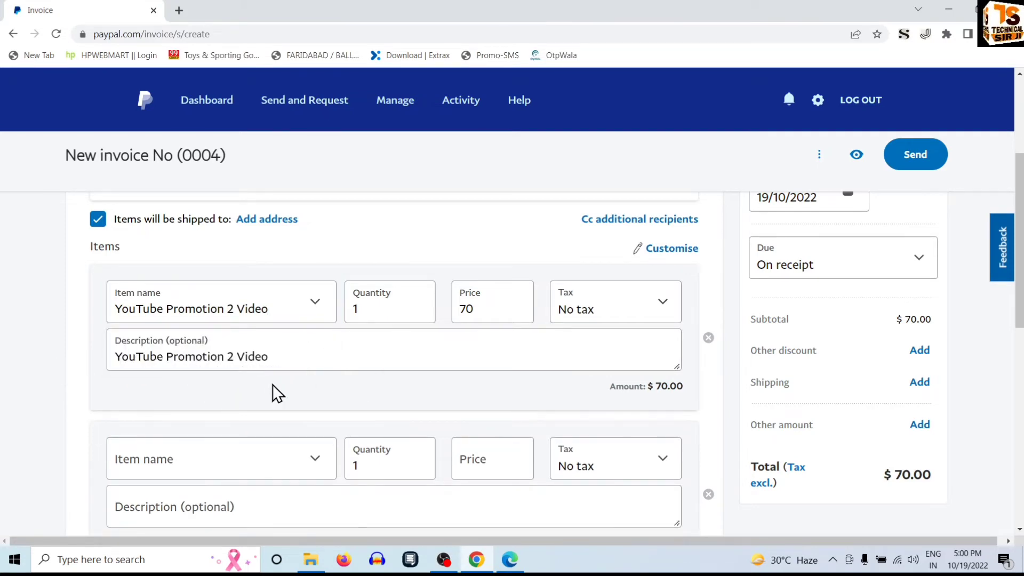
# Change the description to YouTube Promotion 1 Video, add a second line YouTube Promotion 2 Video, and enlarge the description box.
pyautogui.click(286, 358)
pyautogui.click(238, 356)
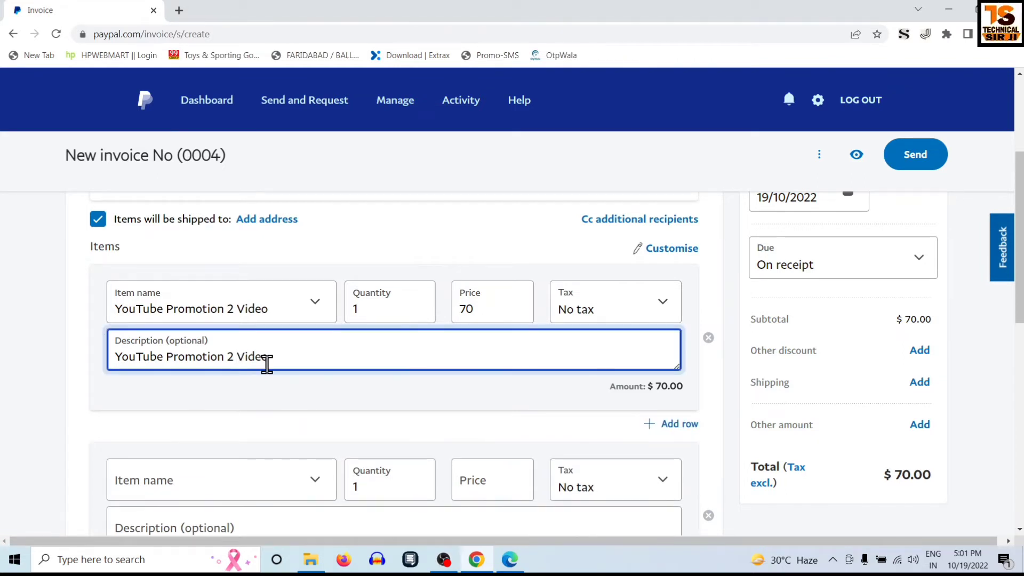
pyautogui.press('BackSpace')
pyautogui.write('1')
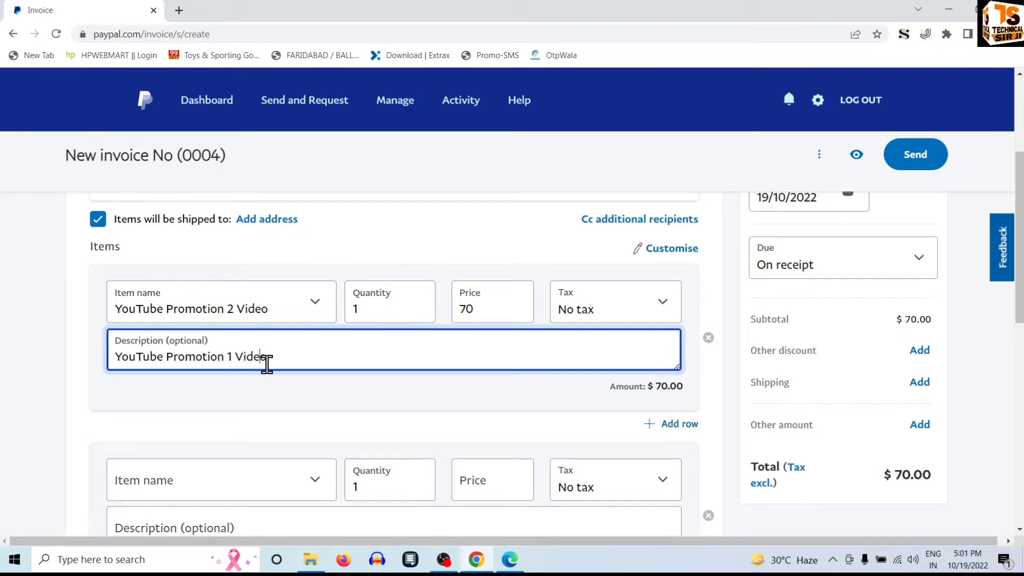
pyautogui.press('Return')
pyautogui.hotkey('ctrl', 'v')
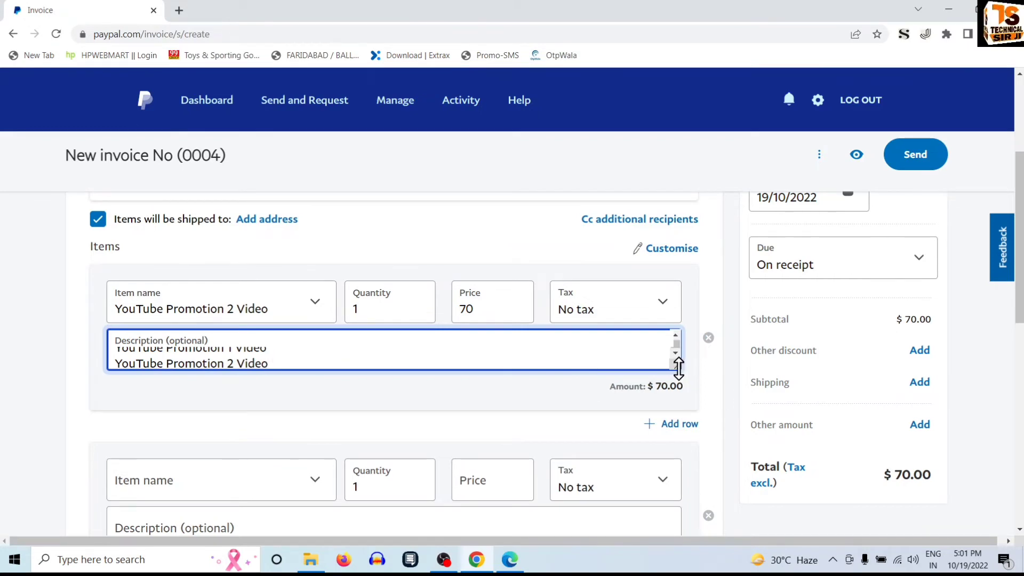
pyautogui.moveTo(677, 367); pyautogui.dragTo(676, 442)
# Compare the item description with the reference invoice and check the item's tax setting.
pyautogui.click(509, 559)
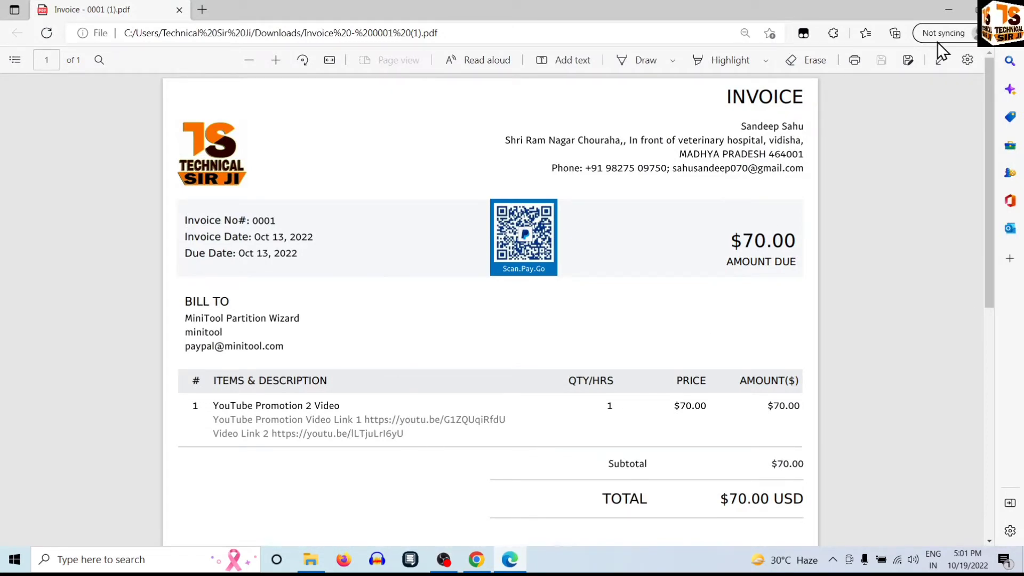
pyautogui.click(948, 10)
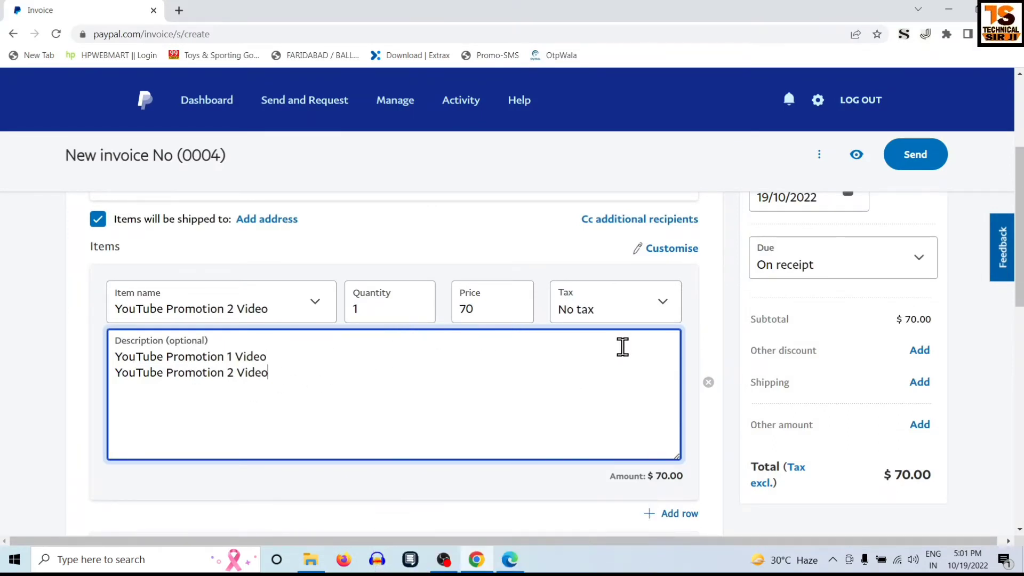
pyautogui.click(659, 309)
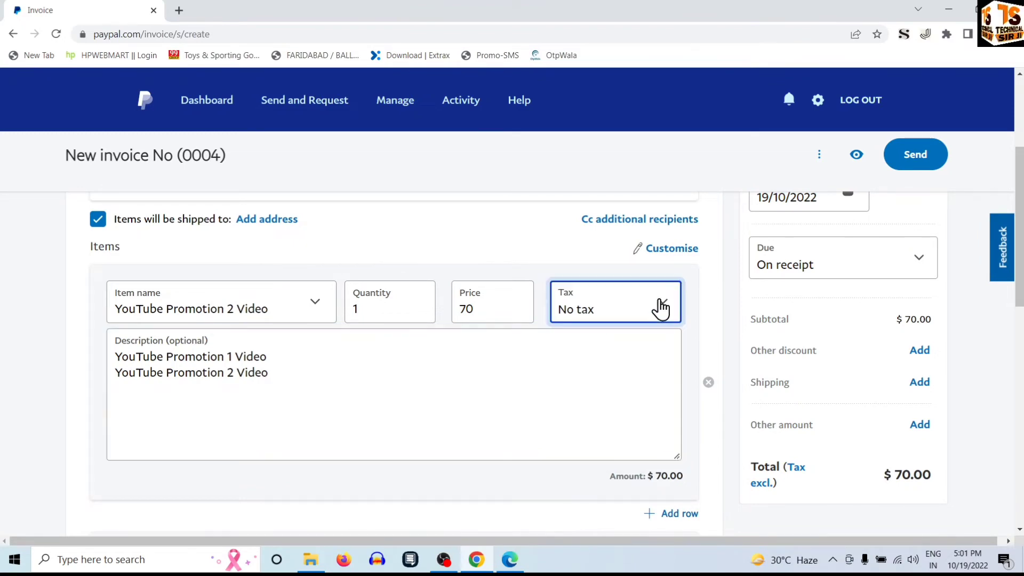
pyautogui.click(453, 355)
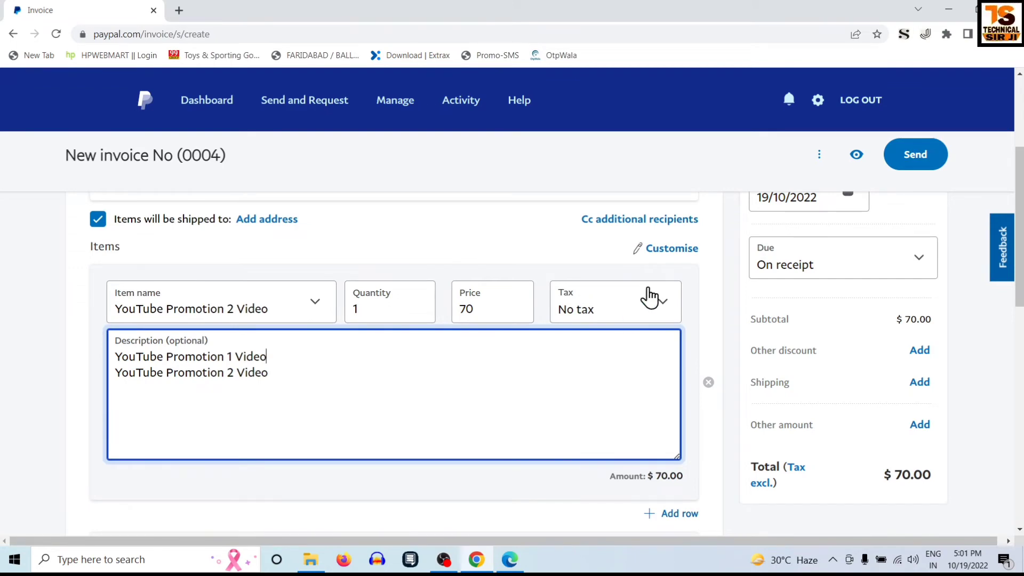
# Review the whole invoice form, including the customer, item lines, message to customer and total.
pyautogui.scroll(-1, 352, 380)
pyautogui.scroll(-8, 352, 380)
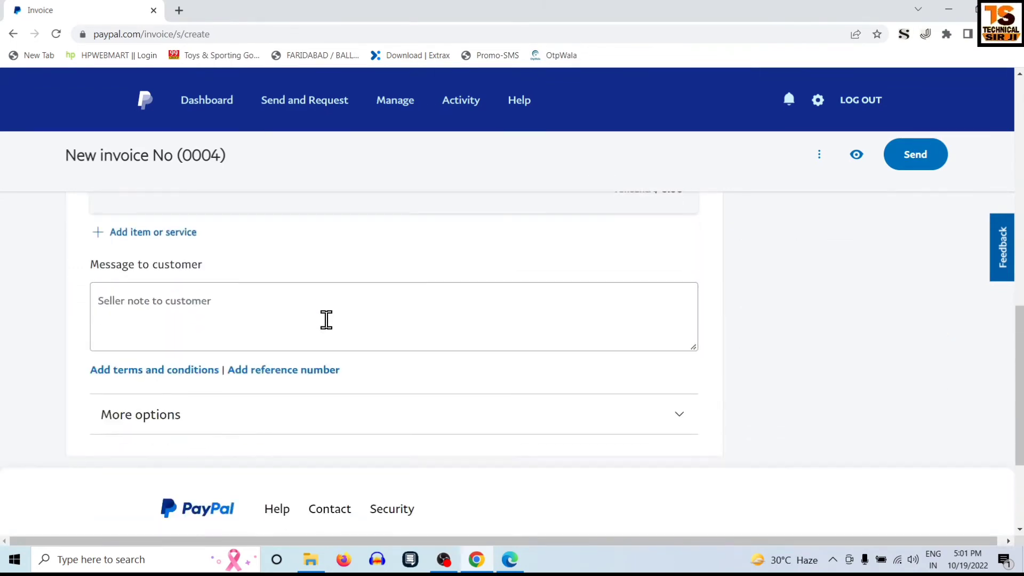
pyautogui.scroll(3, 325, 320)
pyautogui.scroll(8, 321, 344)
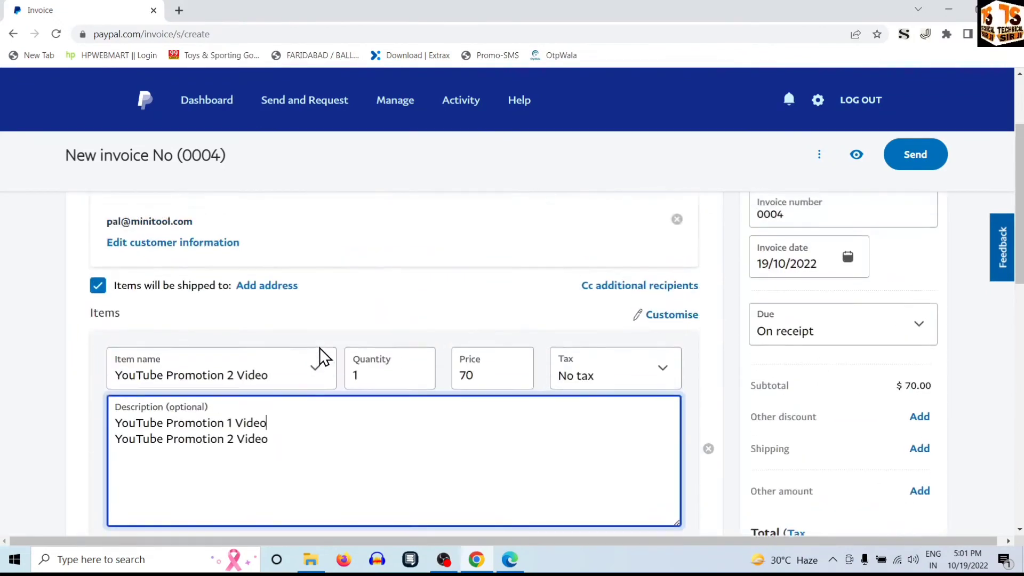
pyautogui.scroll(-8, 318, 348)
pyautogui.scroll(-5, 322, 351)
pyautogui.scroll(9, 122, 293)
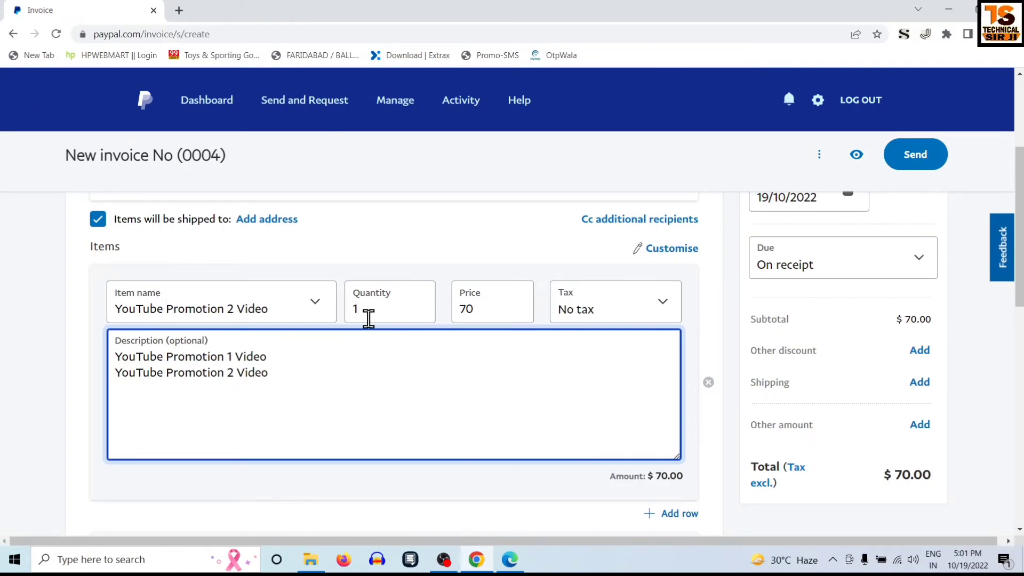
pyautogui.scroll(3, 849, 302)
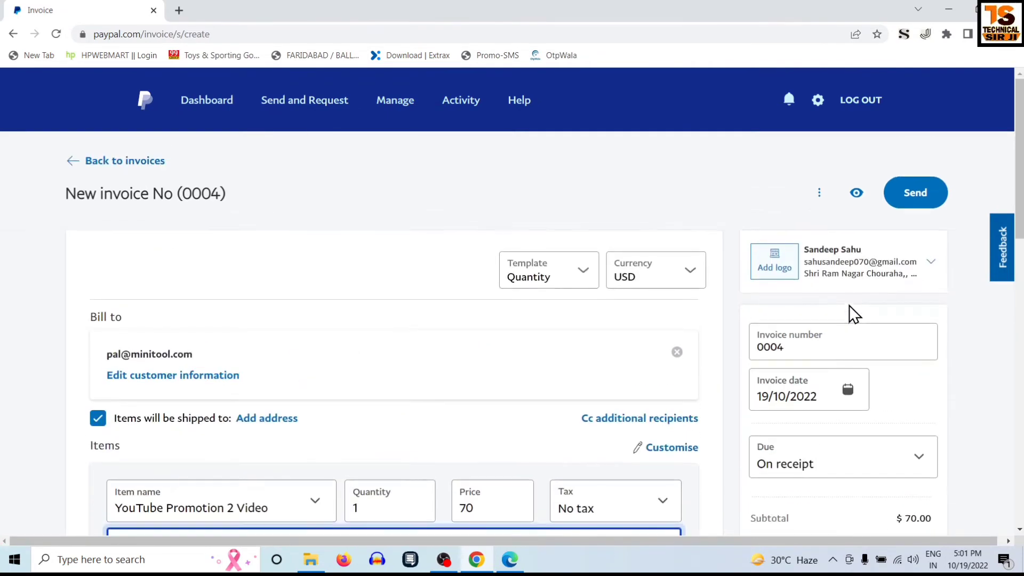
pyautogui.scroll(-6, 849, 305)
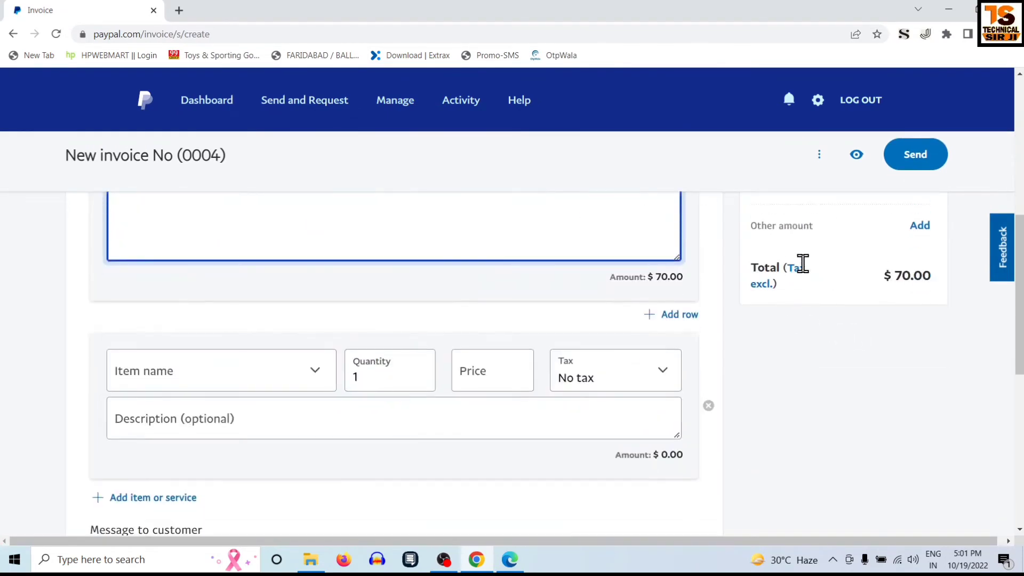
pyautogui.scroll(-4, 779, 363)
pyautogui.scroll(10, 779, 363)
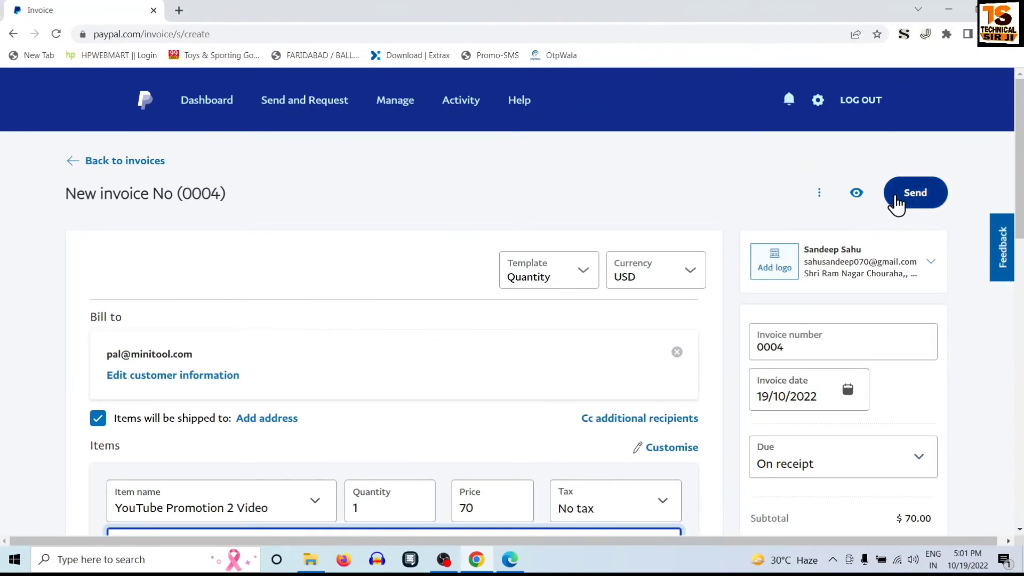
# Add the image download (4) from Downloads as the invoice logo and compare it with the reference invoice.
pyautogui.click(769, 266)
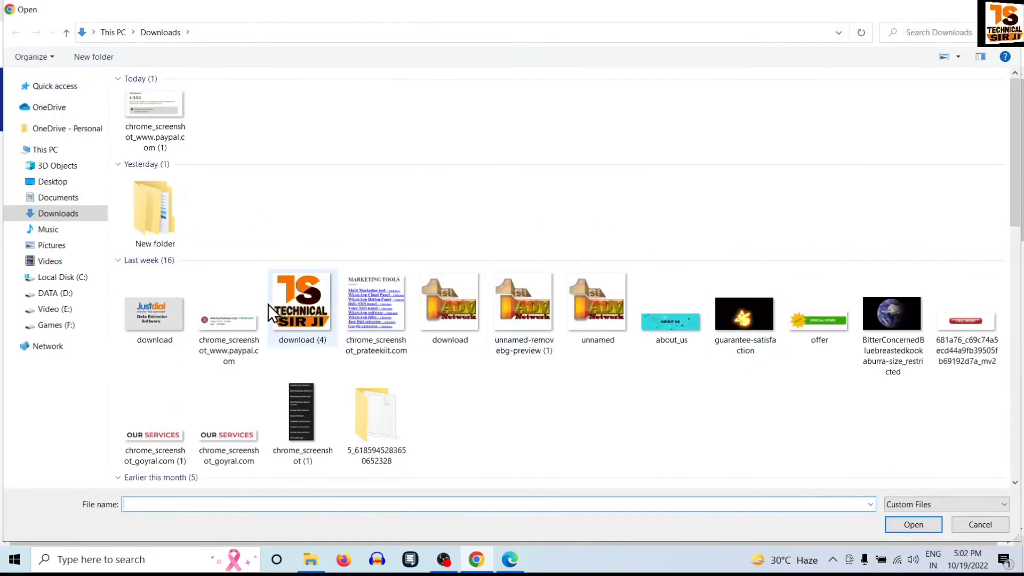
pyautogui.click(291, 301)
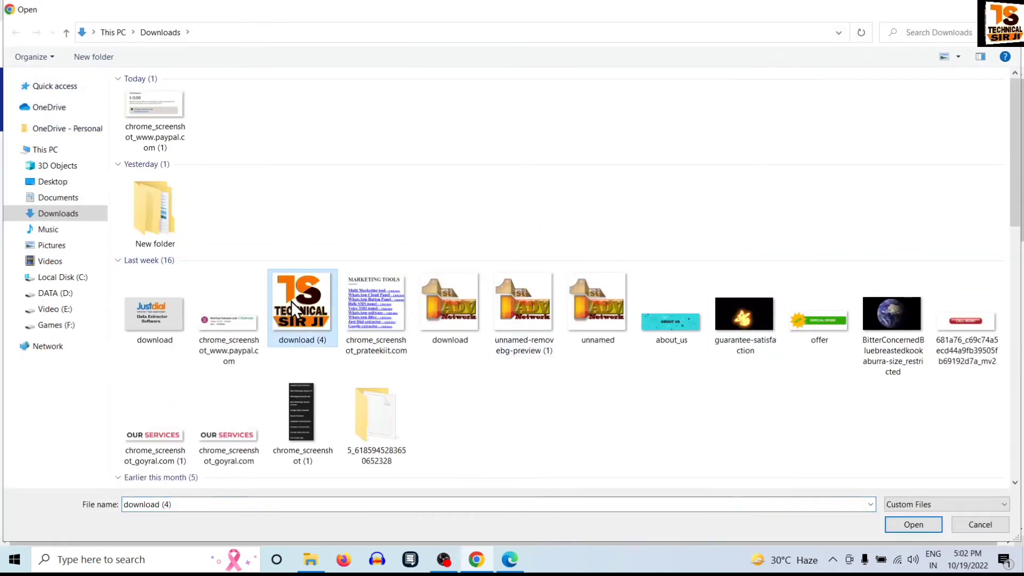
pyautogui.doubleClick(291, 301)
pyautogui.click(511, 562)
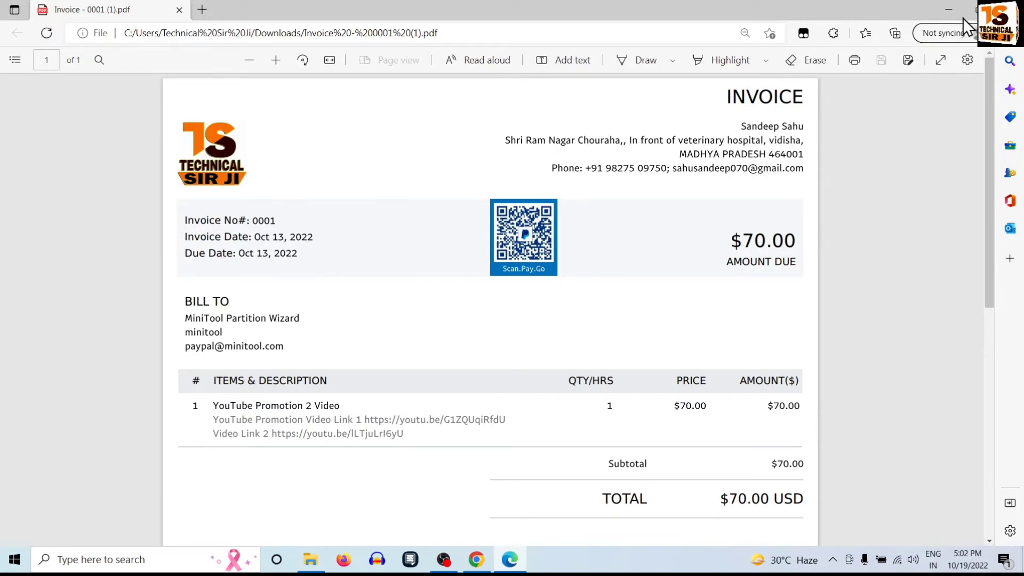
pyautogui.click(949, 9)
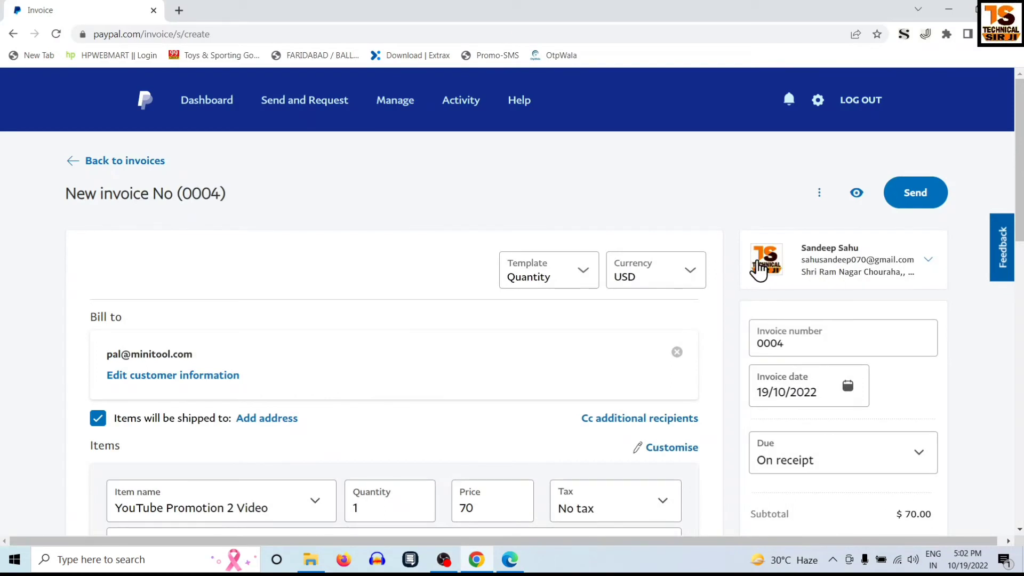
pyautogui.scroll(-4, 930, 333)
pyautogui.scroll(3, 930, 332)
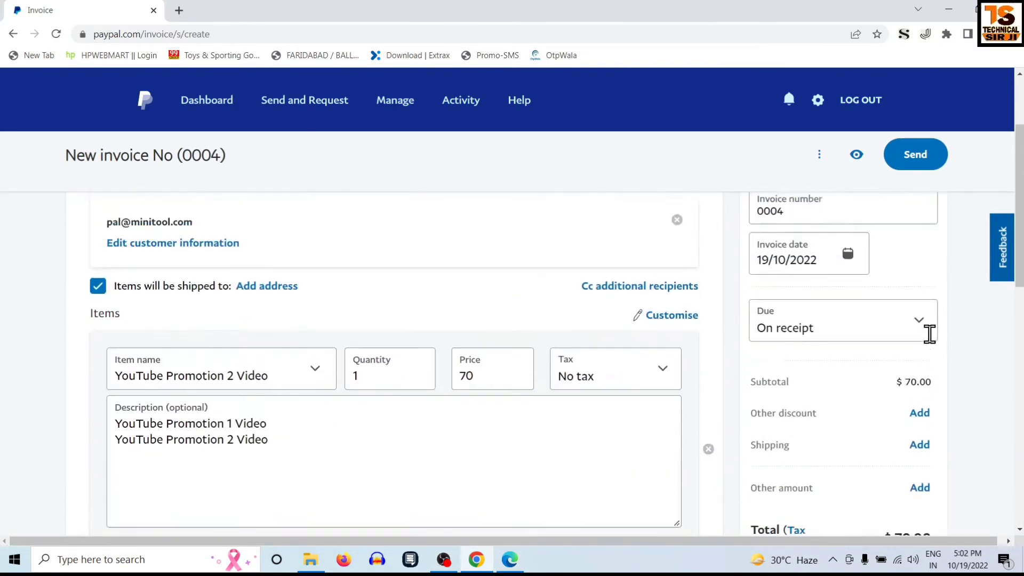
# Check the invoice number and date, and remove the empty second item line from the invoice.
pyautogui.click(788, 276)
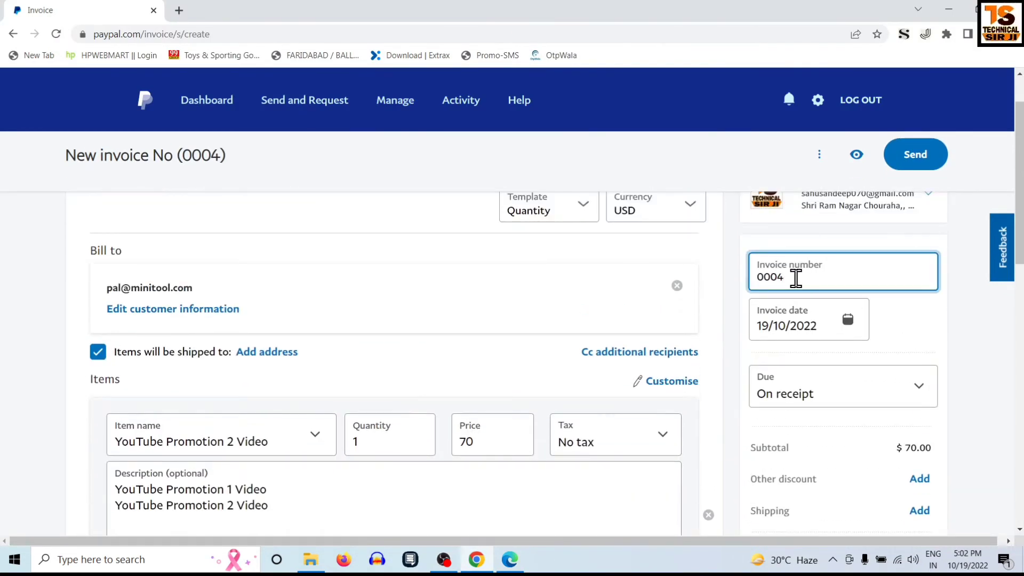
pyautogui.click(1019, 328)
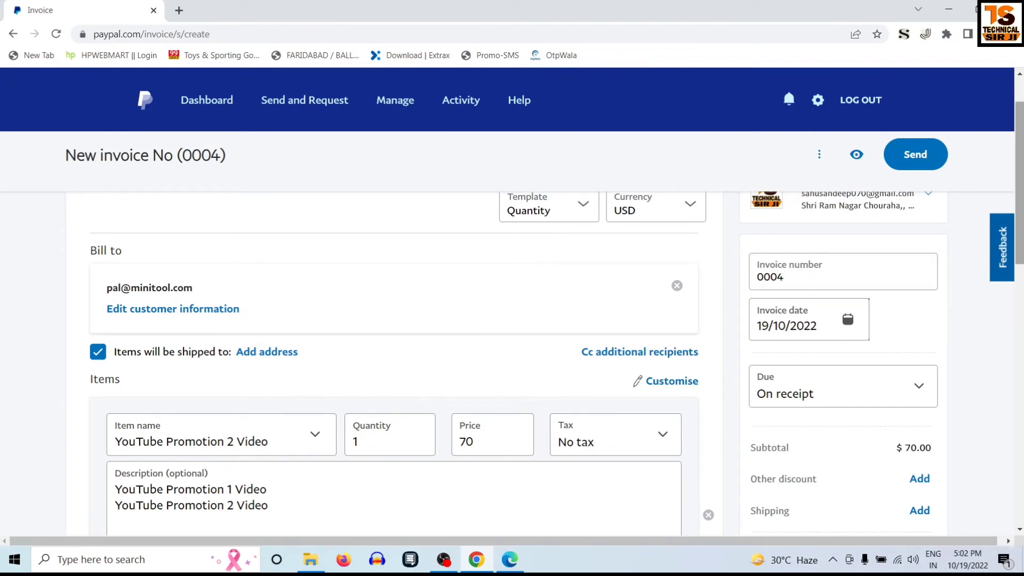
pyautogui.moveTo(1018, 328)
pyautogui.mouseDown()
pyautogui.moveTo(1019, 236)
pyautogui.moveTo(1019, 334)
pyautogui.mouseUp()
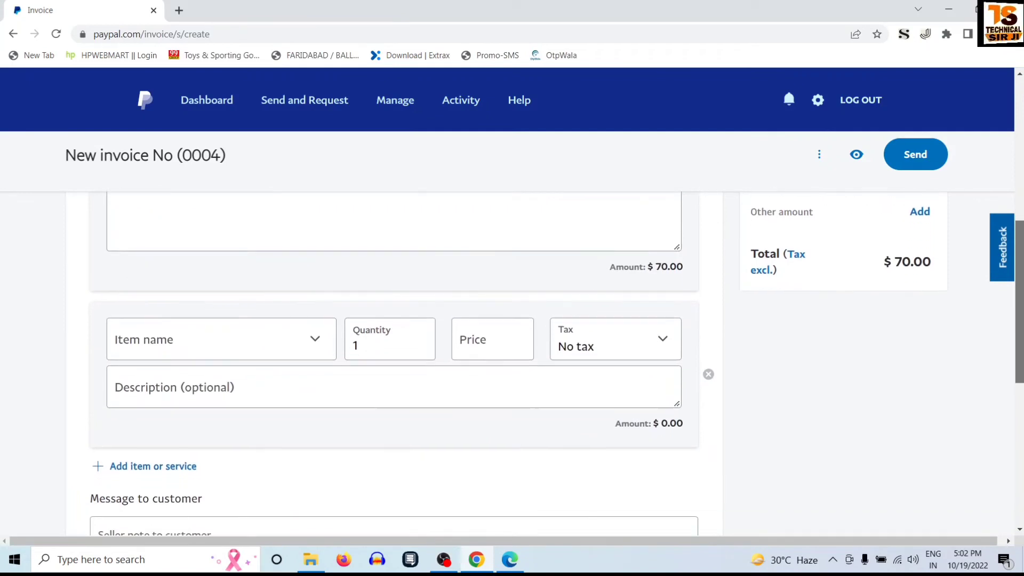
pyautogui.click(706, 374)
pyautogui.scroll(-4, 708, 376)
pyautogui.scroll(4, 640, 357)
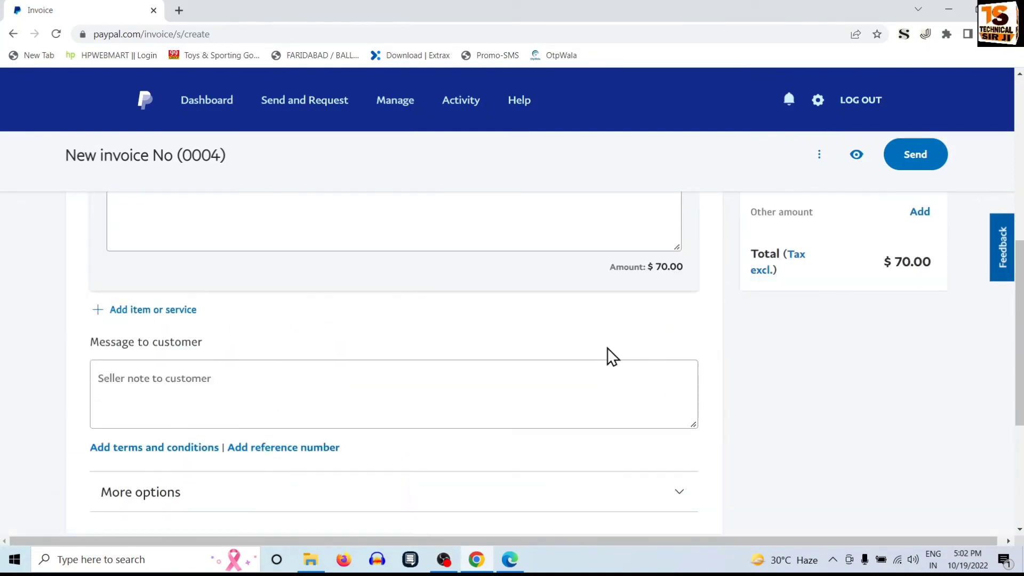
pyautogui.scroll(1, 624, 355)
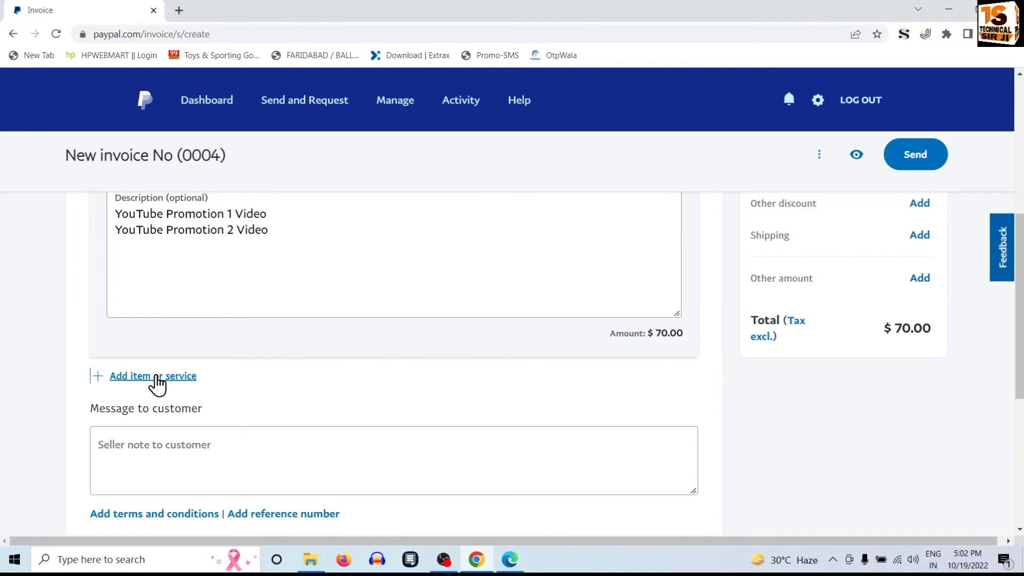
pyautogui.scroll(5, 446, 349)
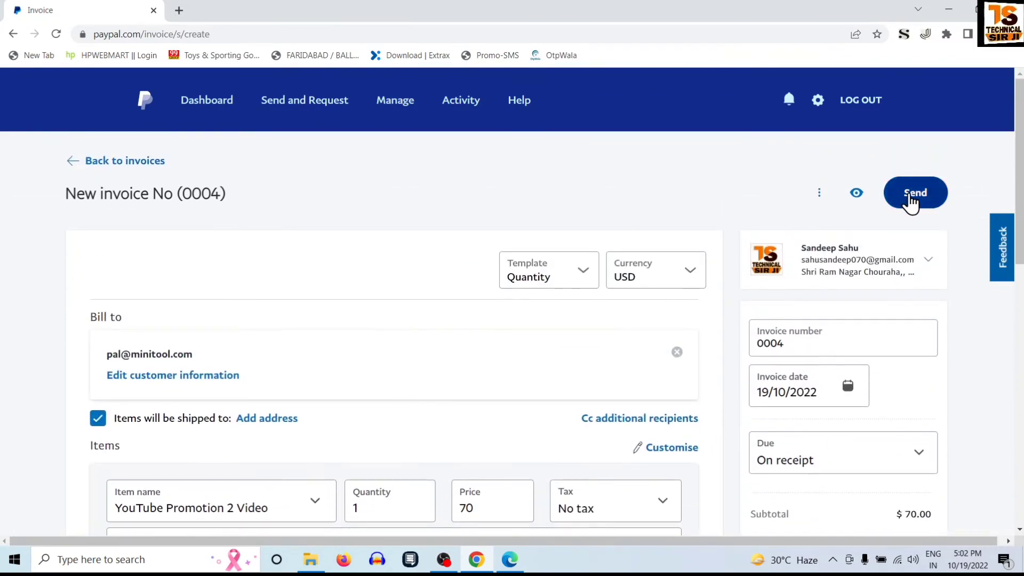
# Preview the invoice, check the seller details, item and total, and send it to the customer.
pyautogui.click(854, 194)
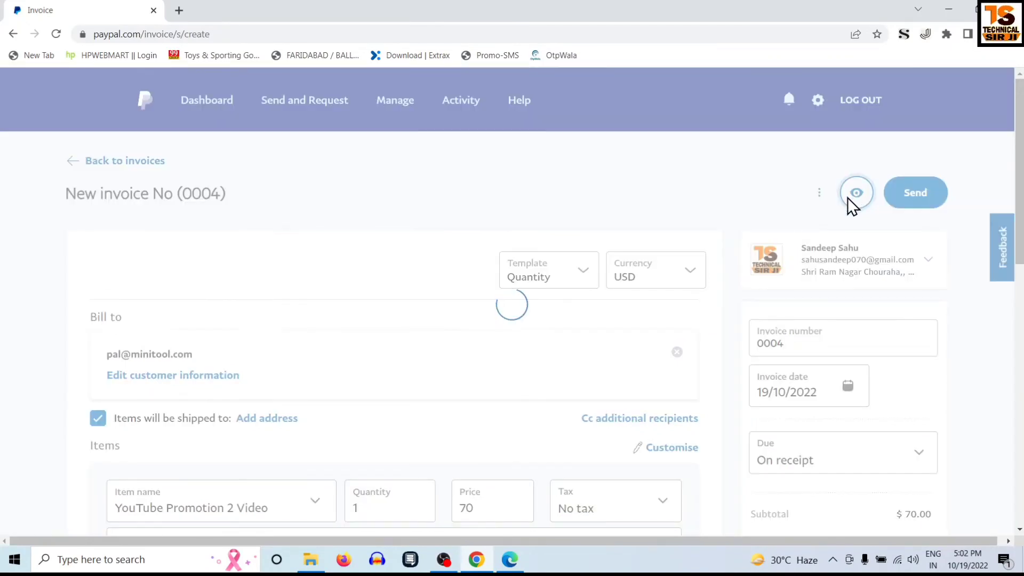
pyautogui.scroll(-5, 623, 258)
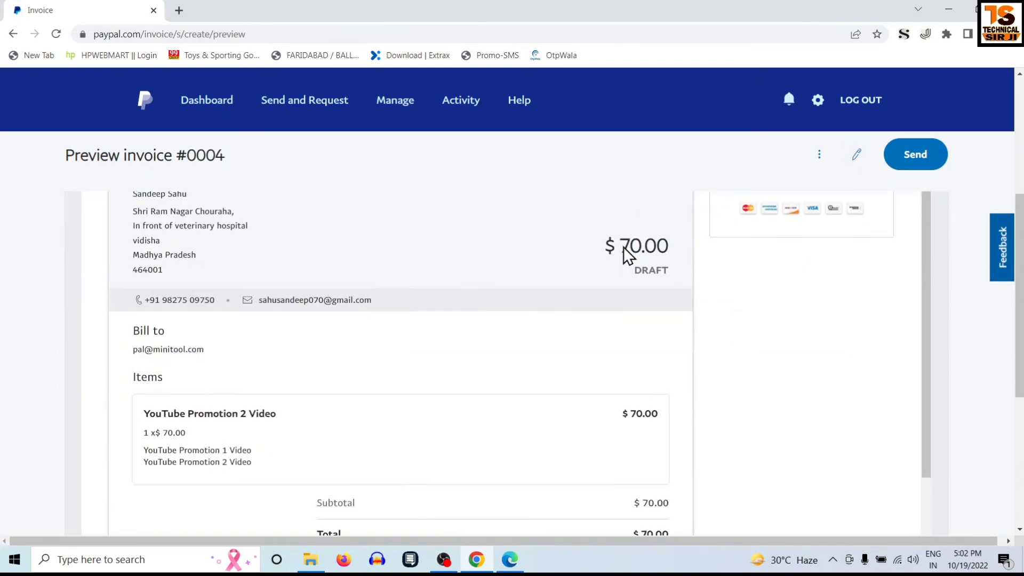
pyautogui.scroll(2, 621, 244)
pyautogui.scroll(-1, 605, 259)
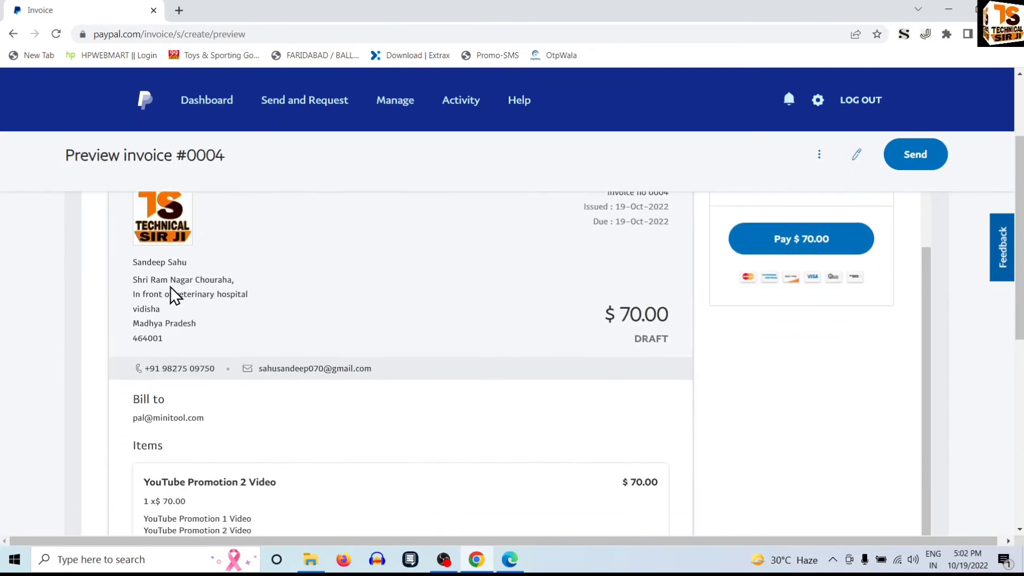
pyautogui.scroll(-3, 174, 298)
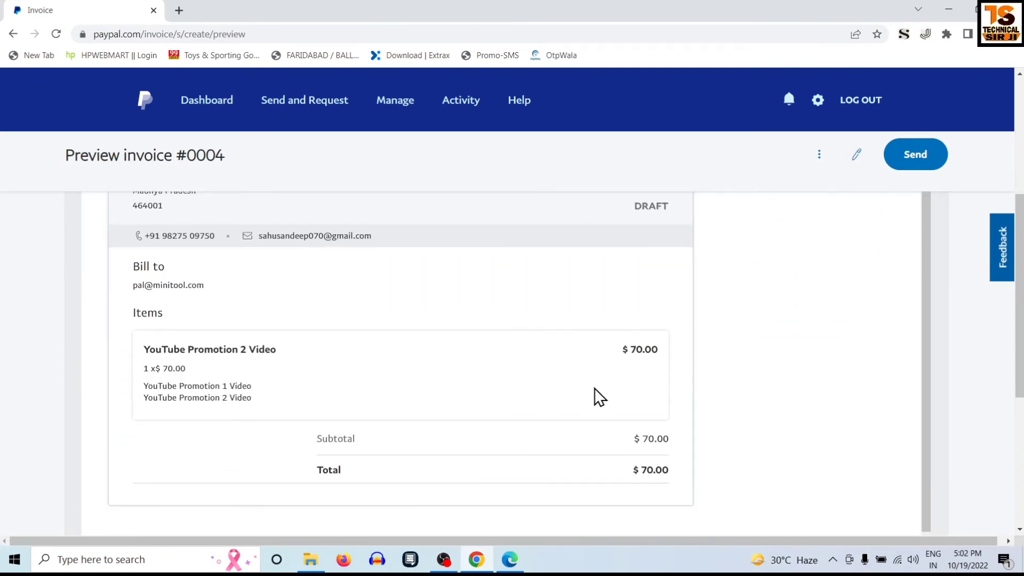
pyautogui.scroll(-3, 565, 398)
pyautogui.scroll(1, 619, 358)
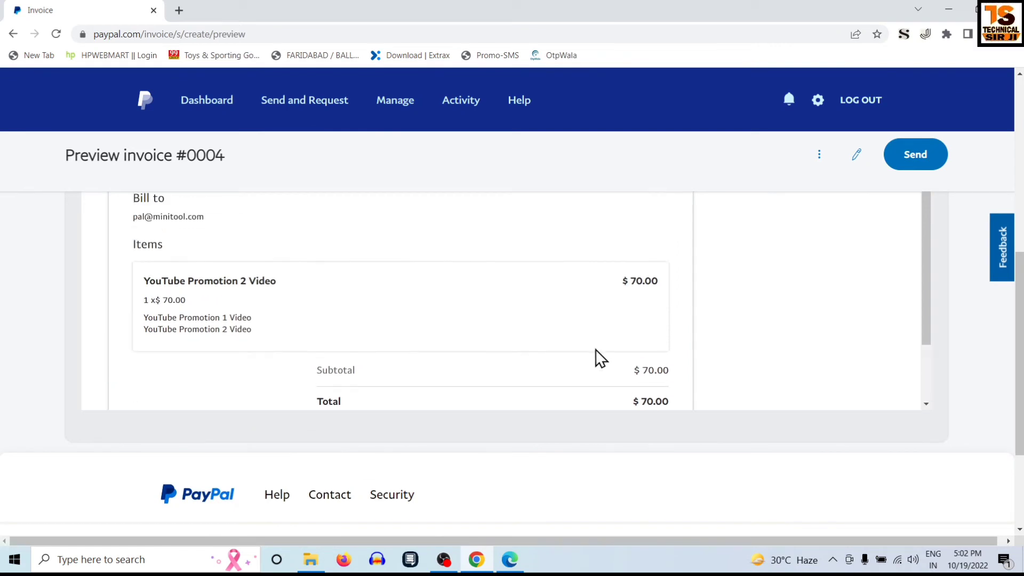
pyautogui.scroll(5, 596, 350)
pyautogui.click(910, 195)
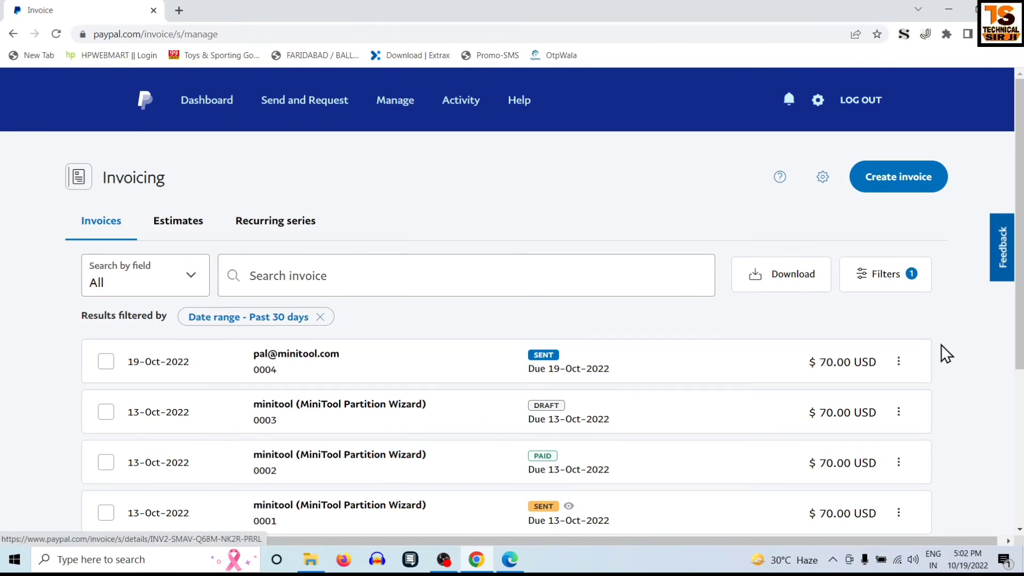
# Copy the shareable link of the newly sent invoice from the invoice list.
pyautogui.click(899, 362)
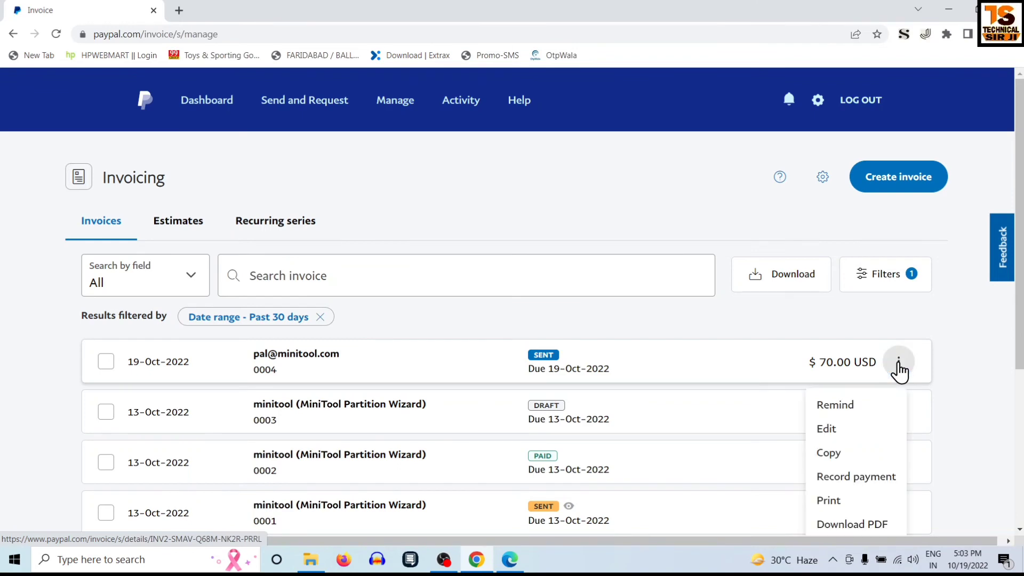
pyautogui.scroll(-1, 899, 376)
pyautogui.scroll(-1, 898, 384)
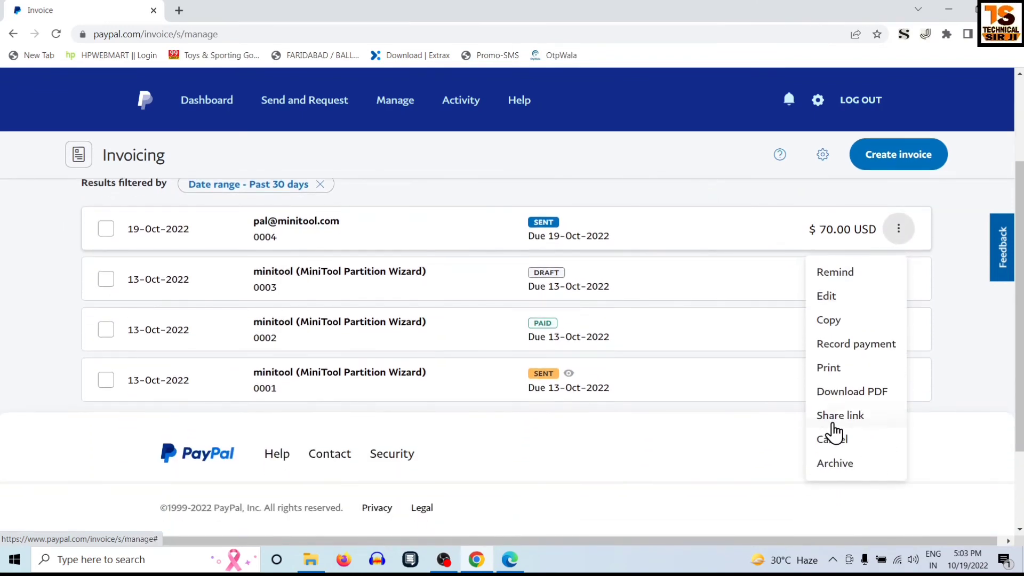
pyautogui.click(840, 416)
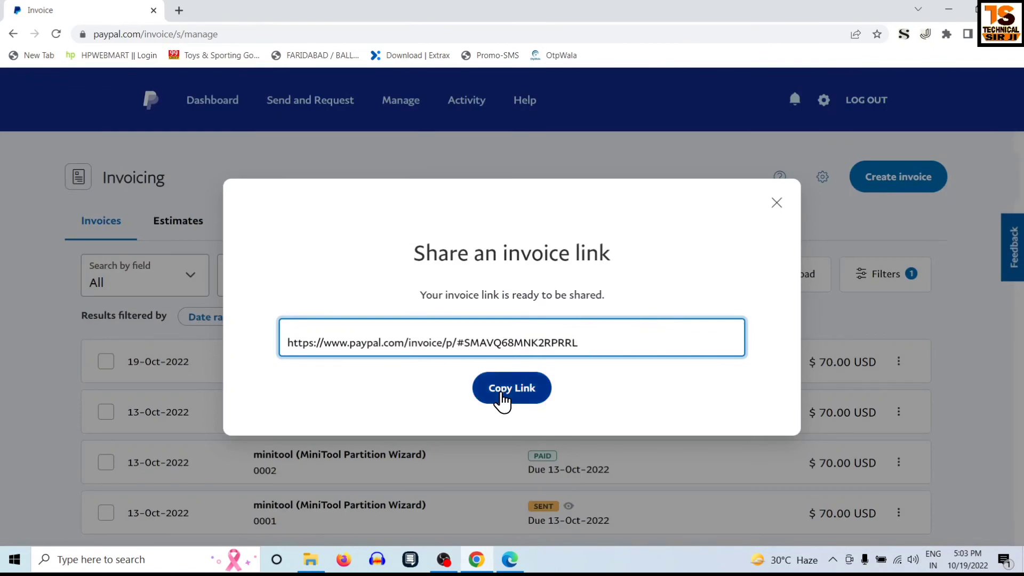
pyautogui.click(502, 401)
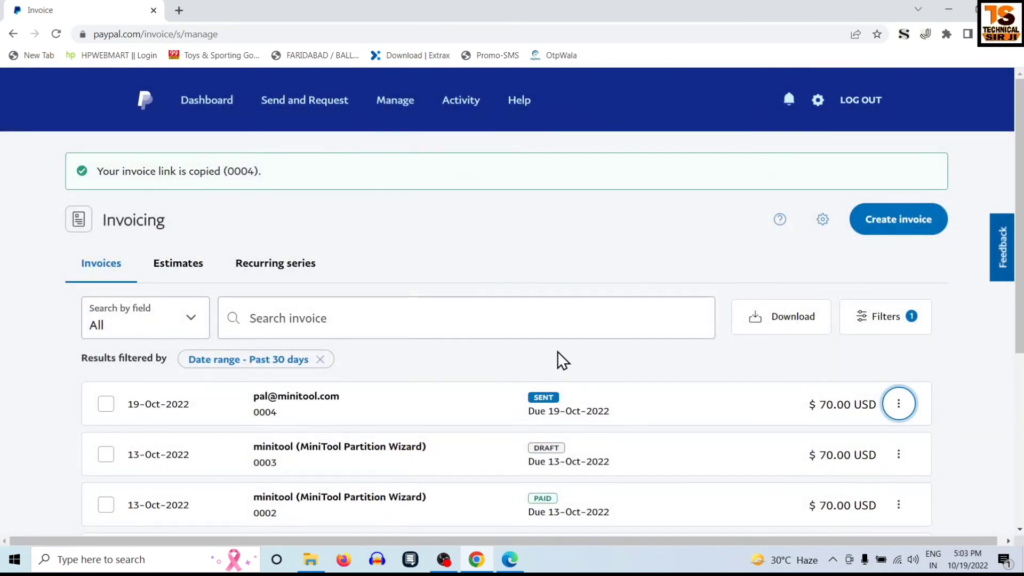
# Open the copied invoice link in a new incognito window to view the invoice as the customer.
pyautogui.hotkey('ctrl', 'shift', 'n')
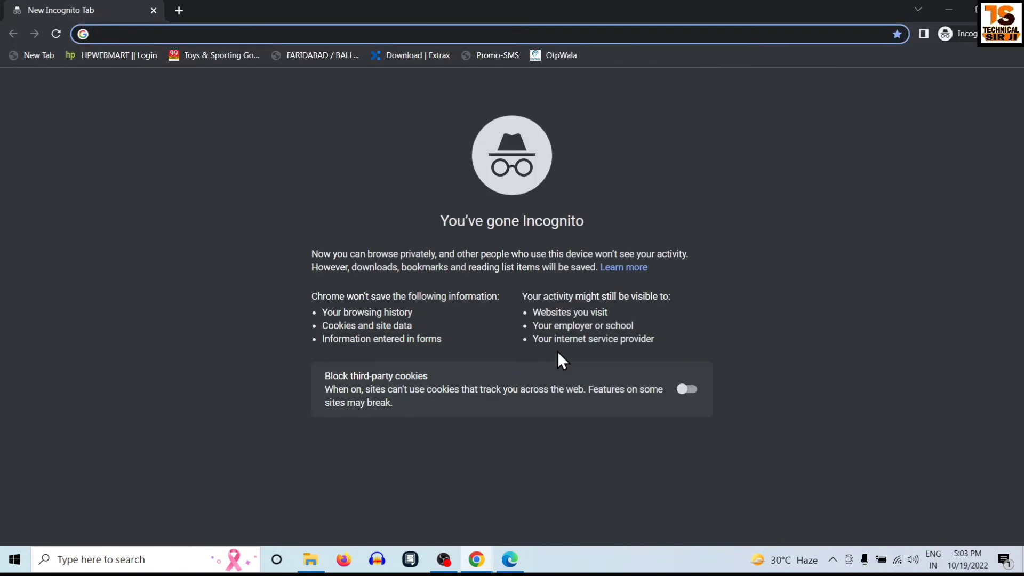
pyautogui.hotkey('ctrl', 'v')
pyautogui.press('Return')
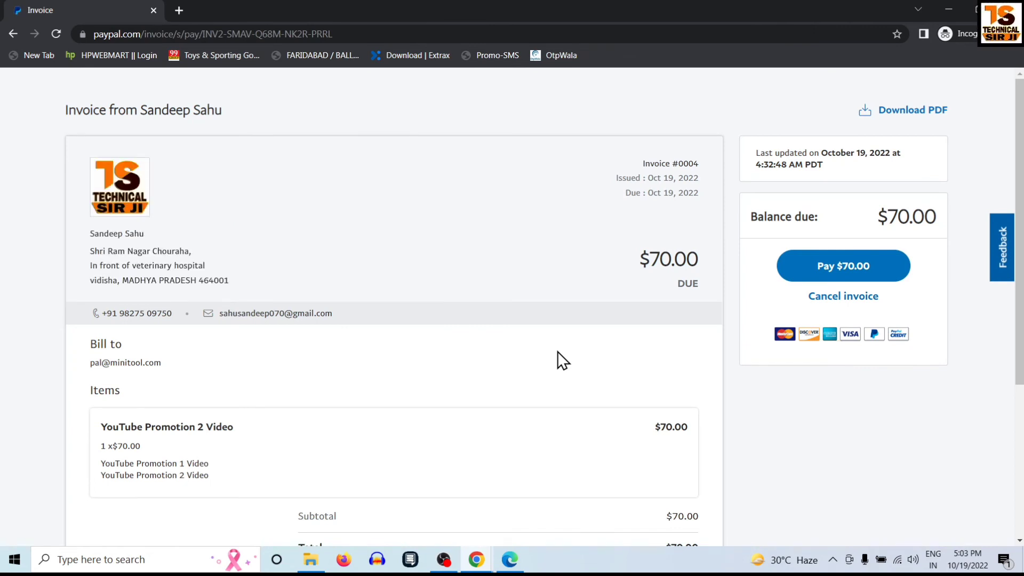
# Open the invoice's payment window to view the available payment methods, and close it and the browser without paying.
pyautogui.click(832, 275)
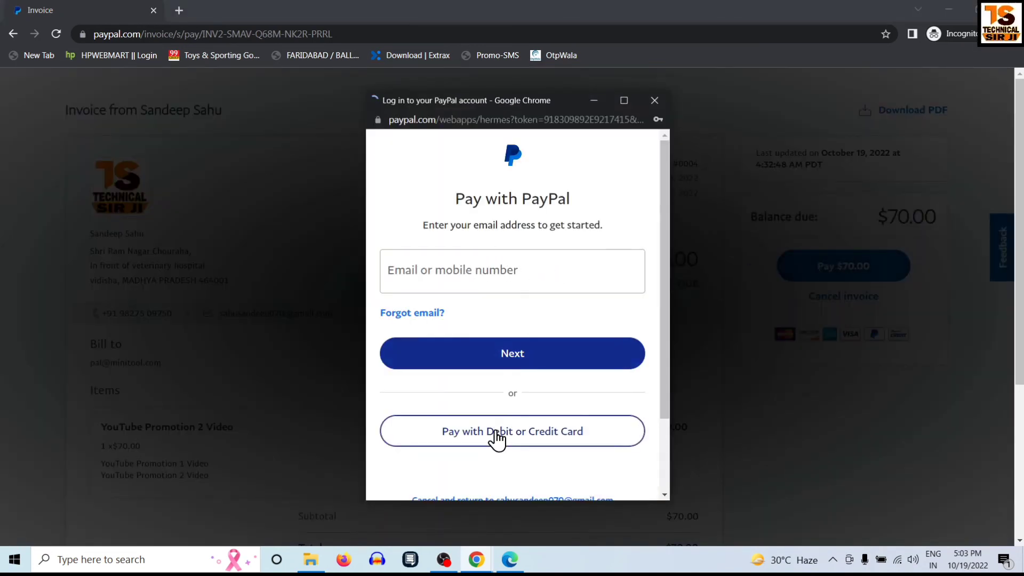
pyautogui.click(654, 101)
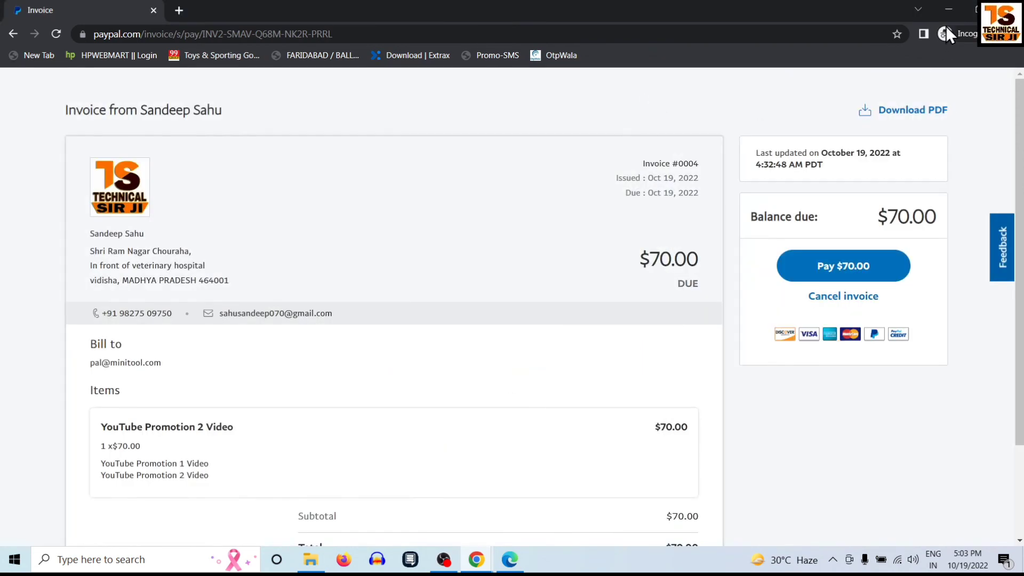
pyautogui.click(1011, 10)
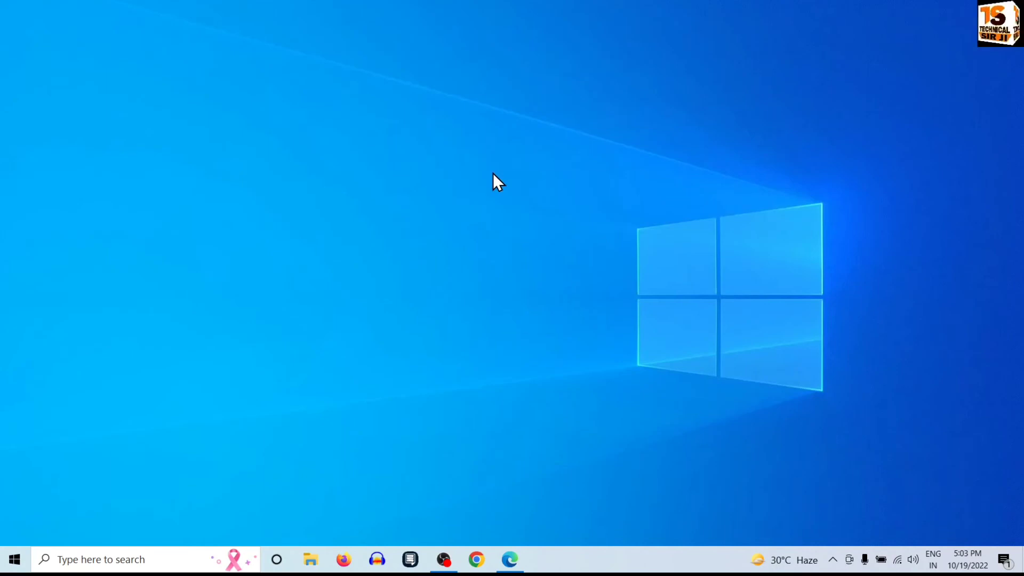
pyautogui.rightClick(493, 172)
pyautogui.click(541, 210)
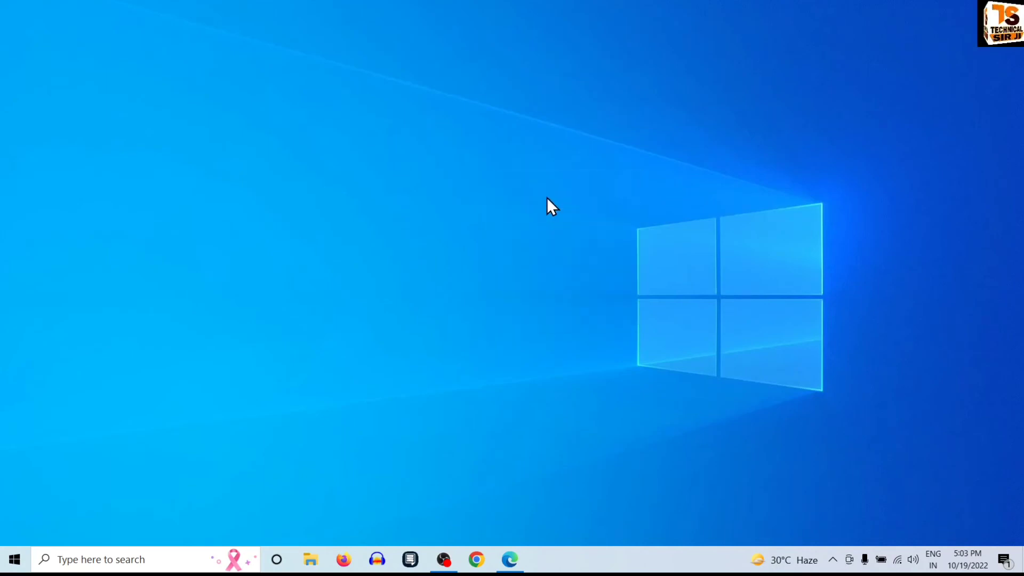